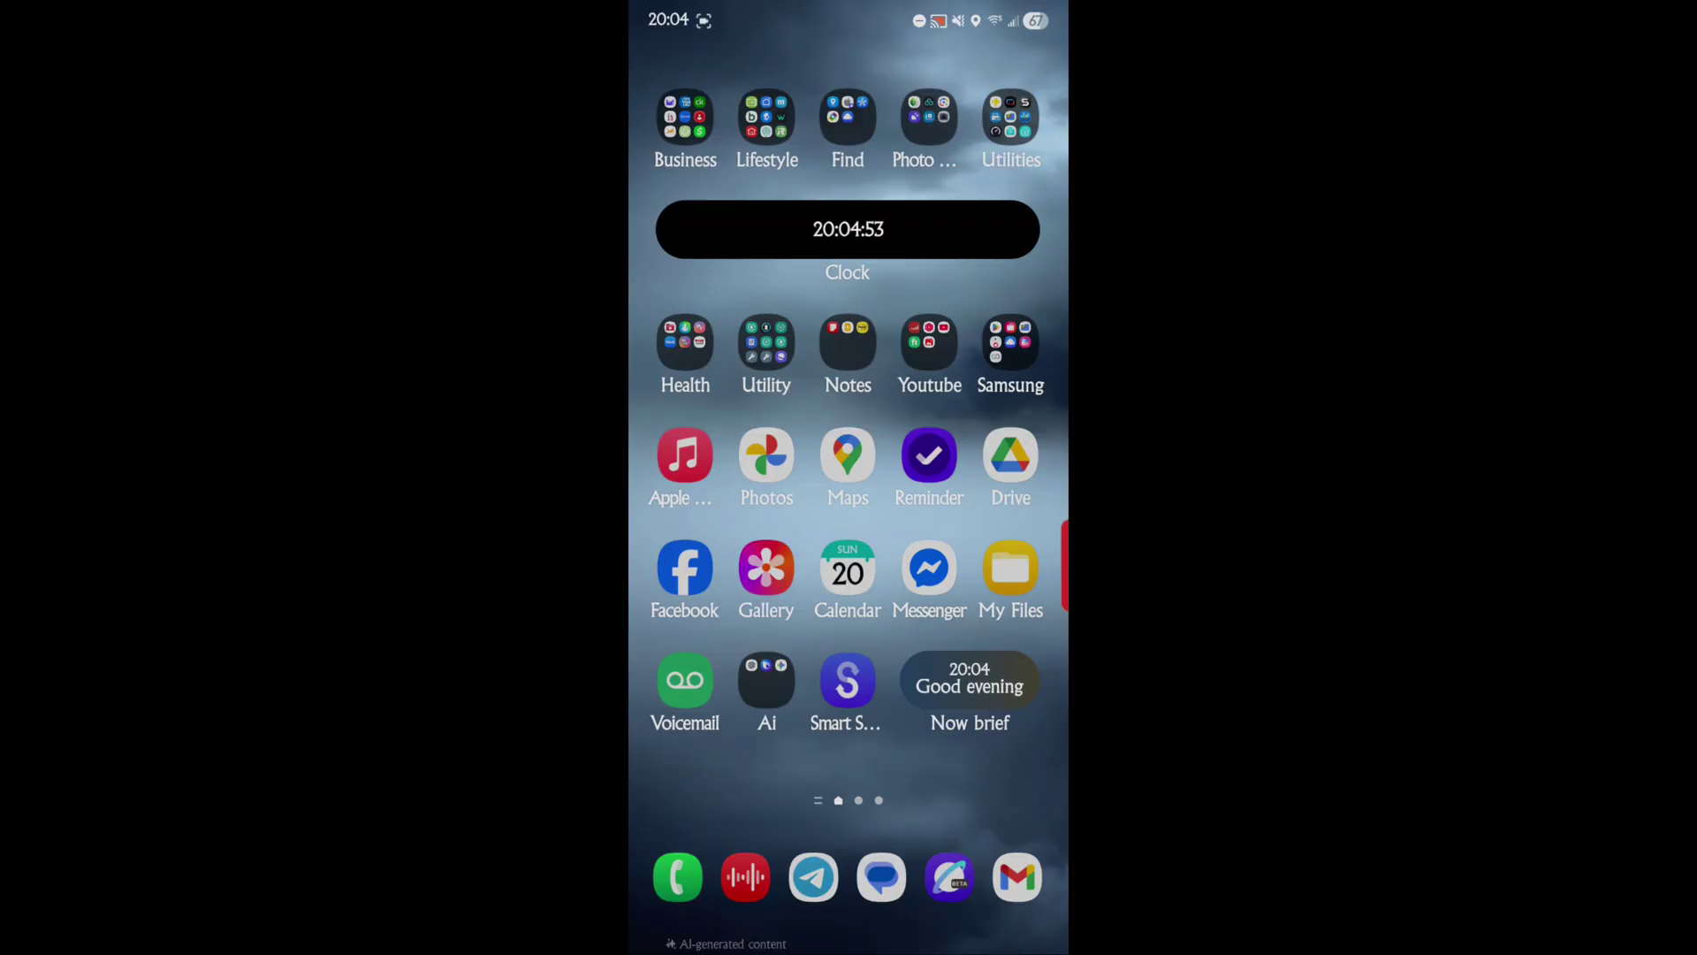
Show the Internet Beta dock icon's shortcut menu, then dismiss it
click(946, 880)
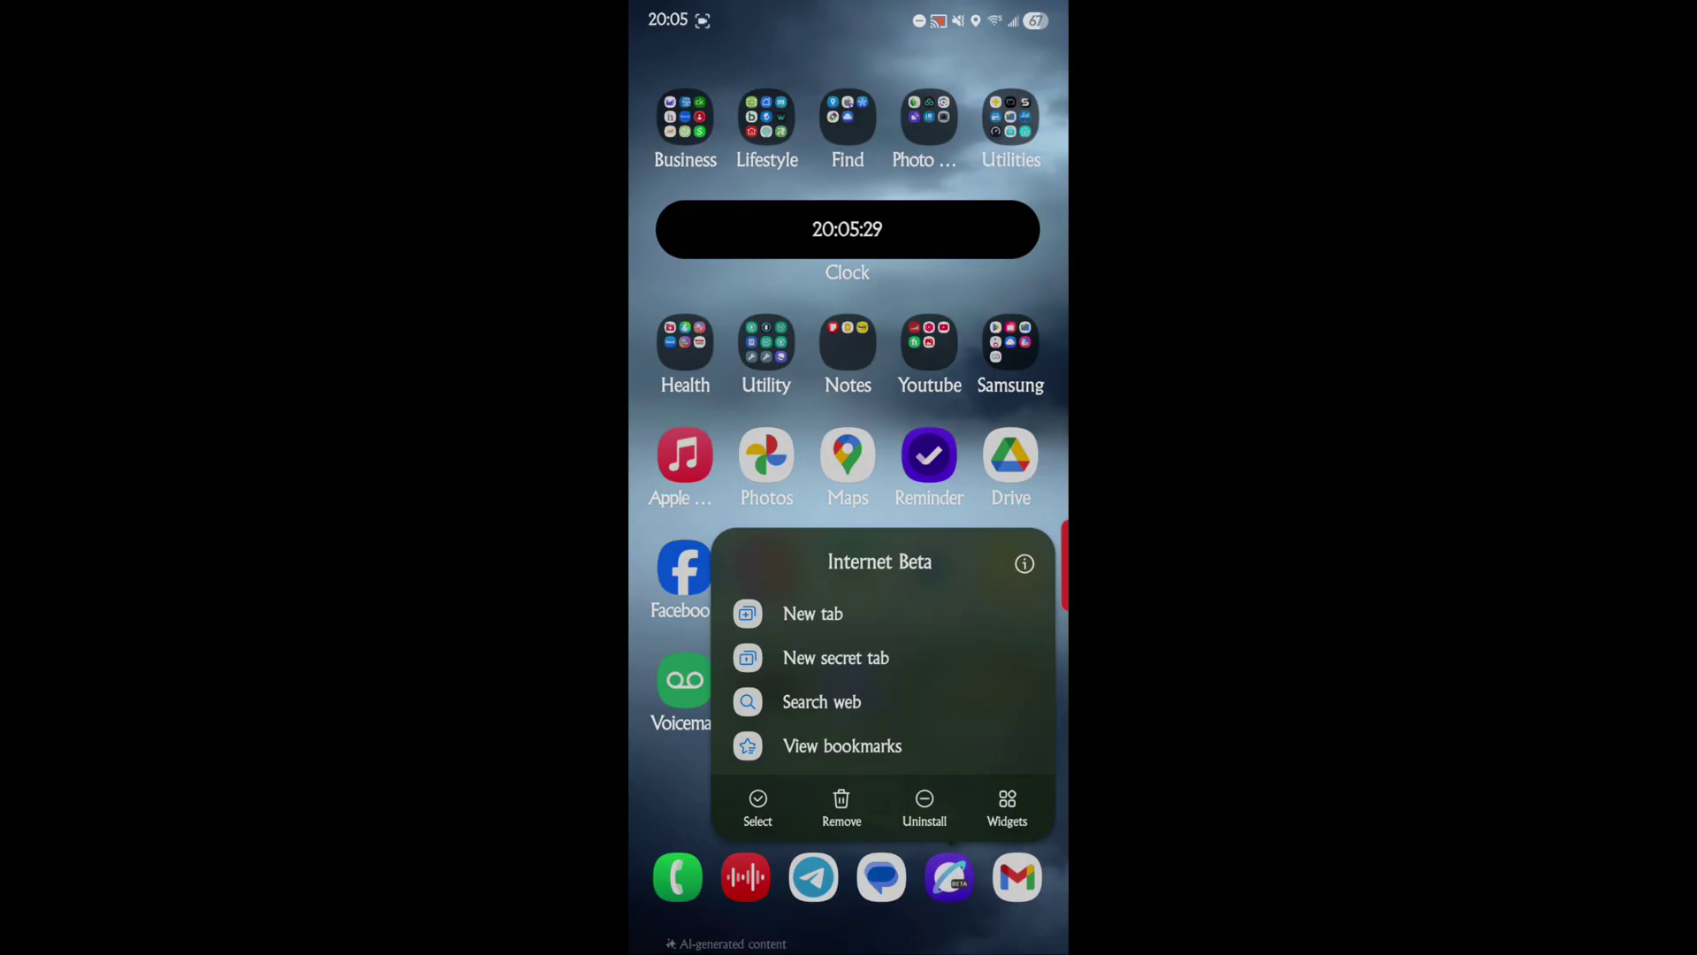
key(Escape)
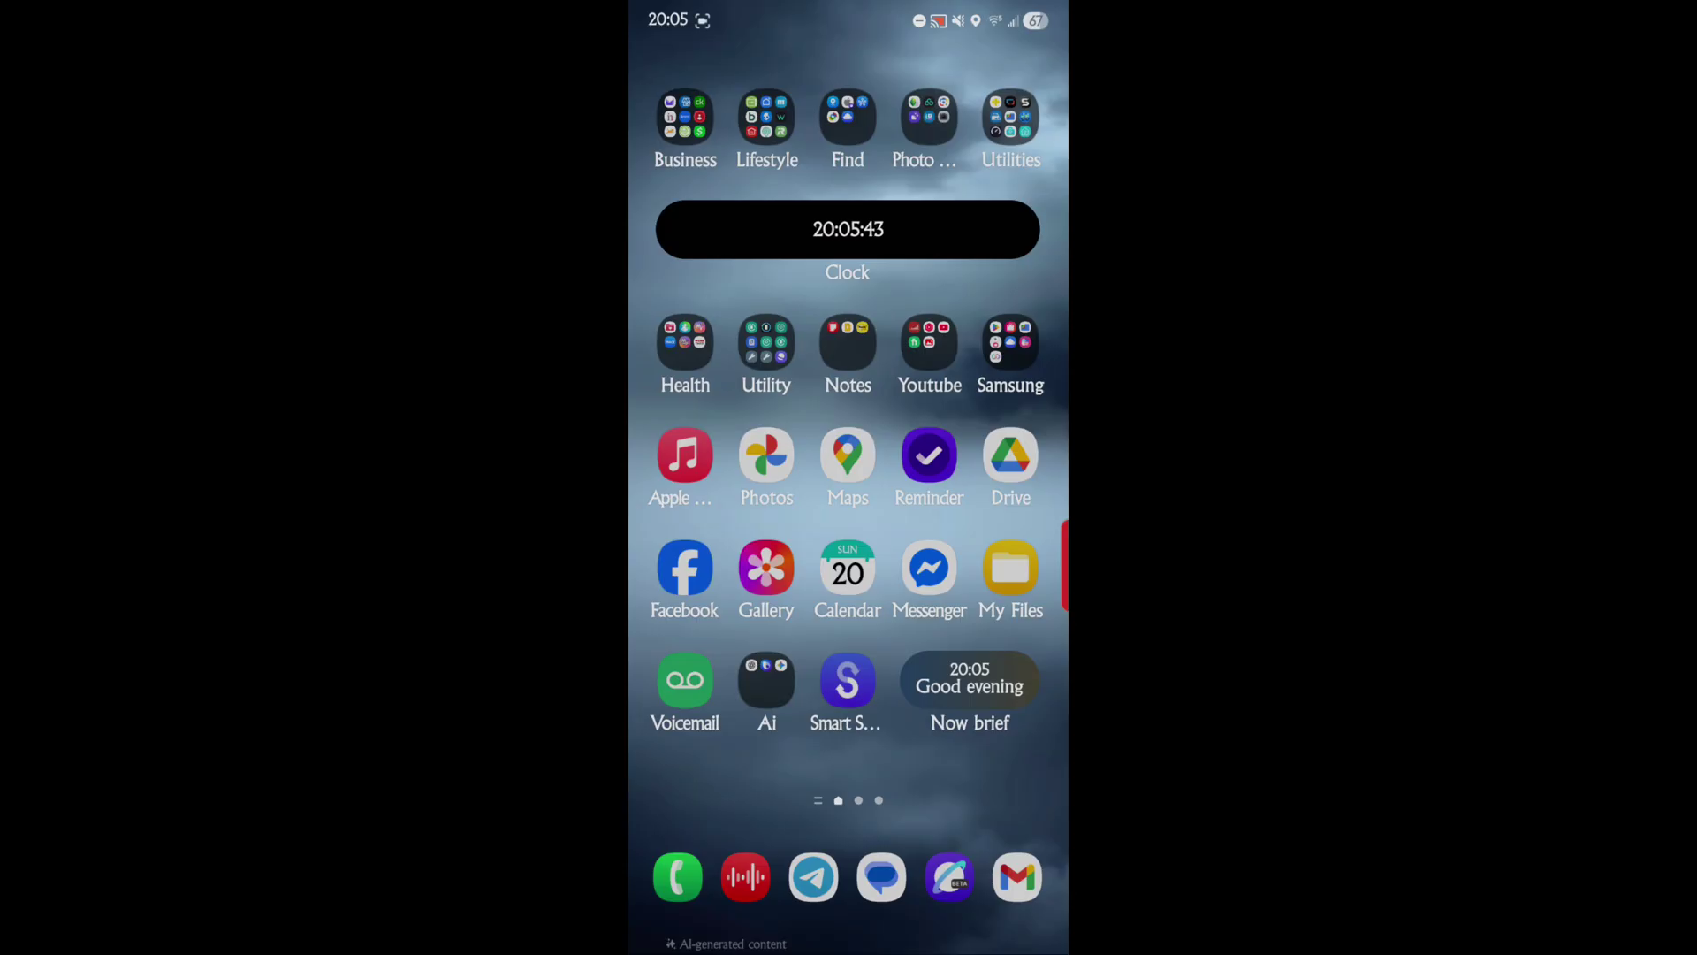
Open Internet Beta's app info page from its dock shortcut menu, then close it
click(949, 877)
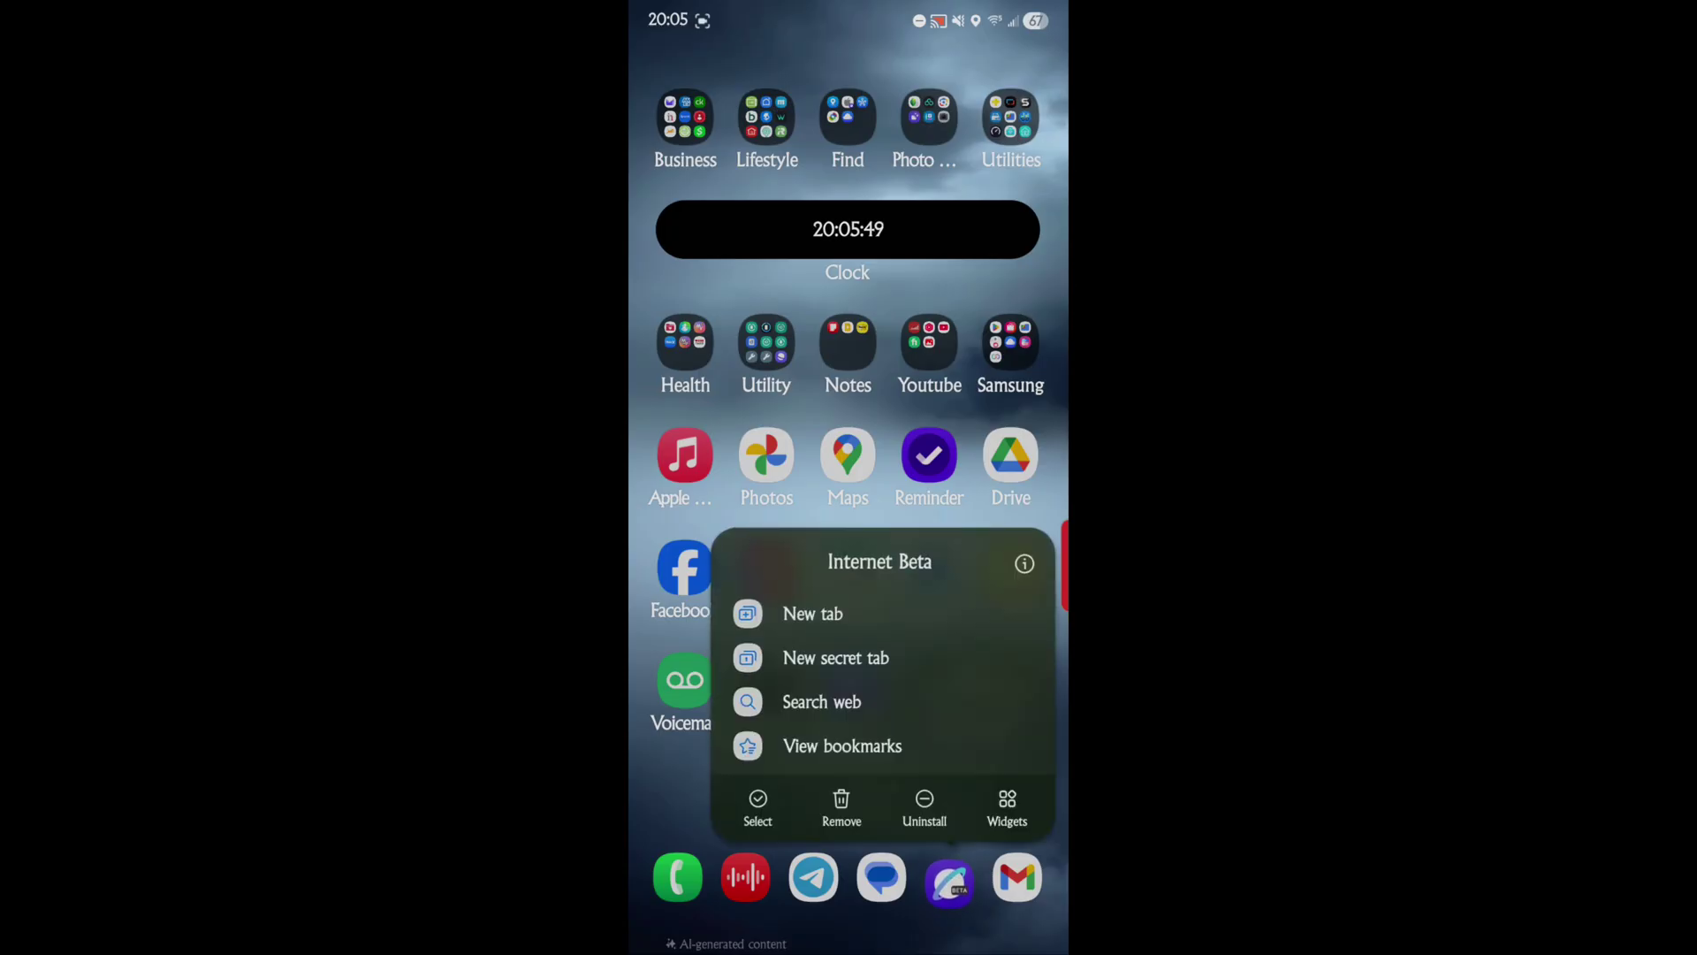
click(1024, 564)
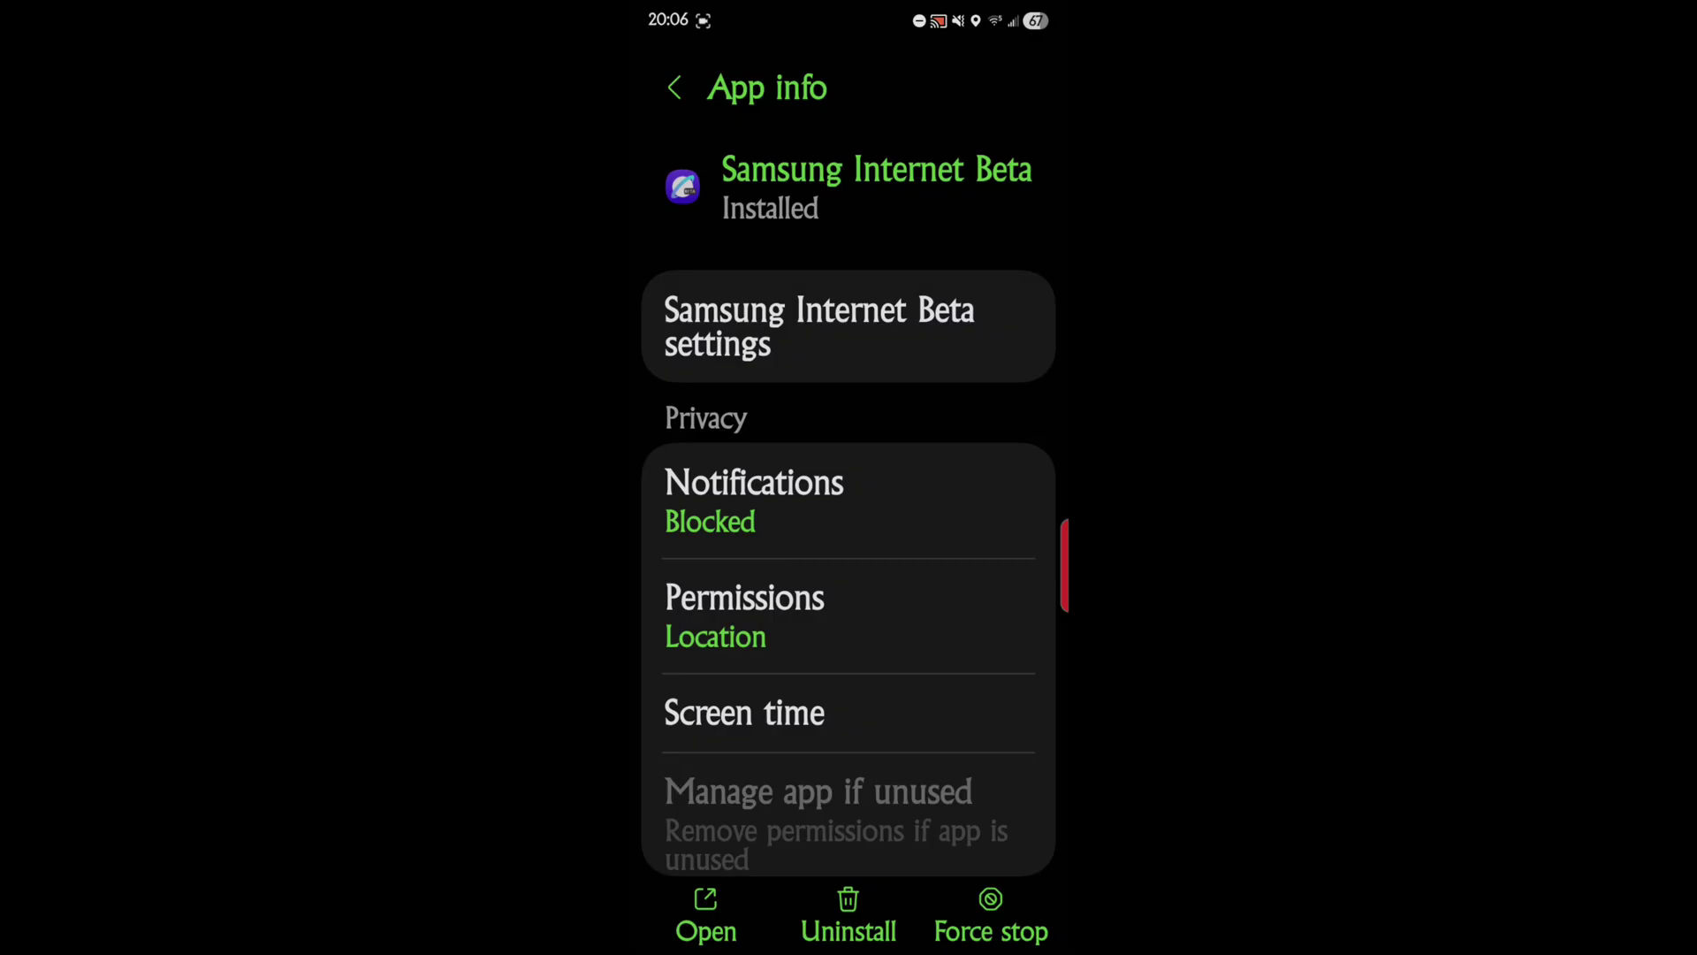
click(675, 87)
Return to Samsung Internet Beta and bring up its open tabs overview
drag(944, 946, 943, 879)
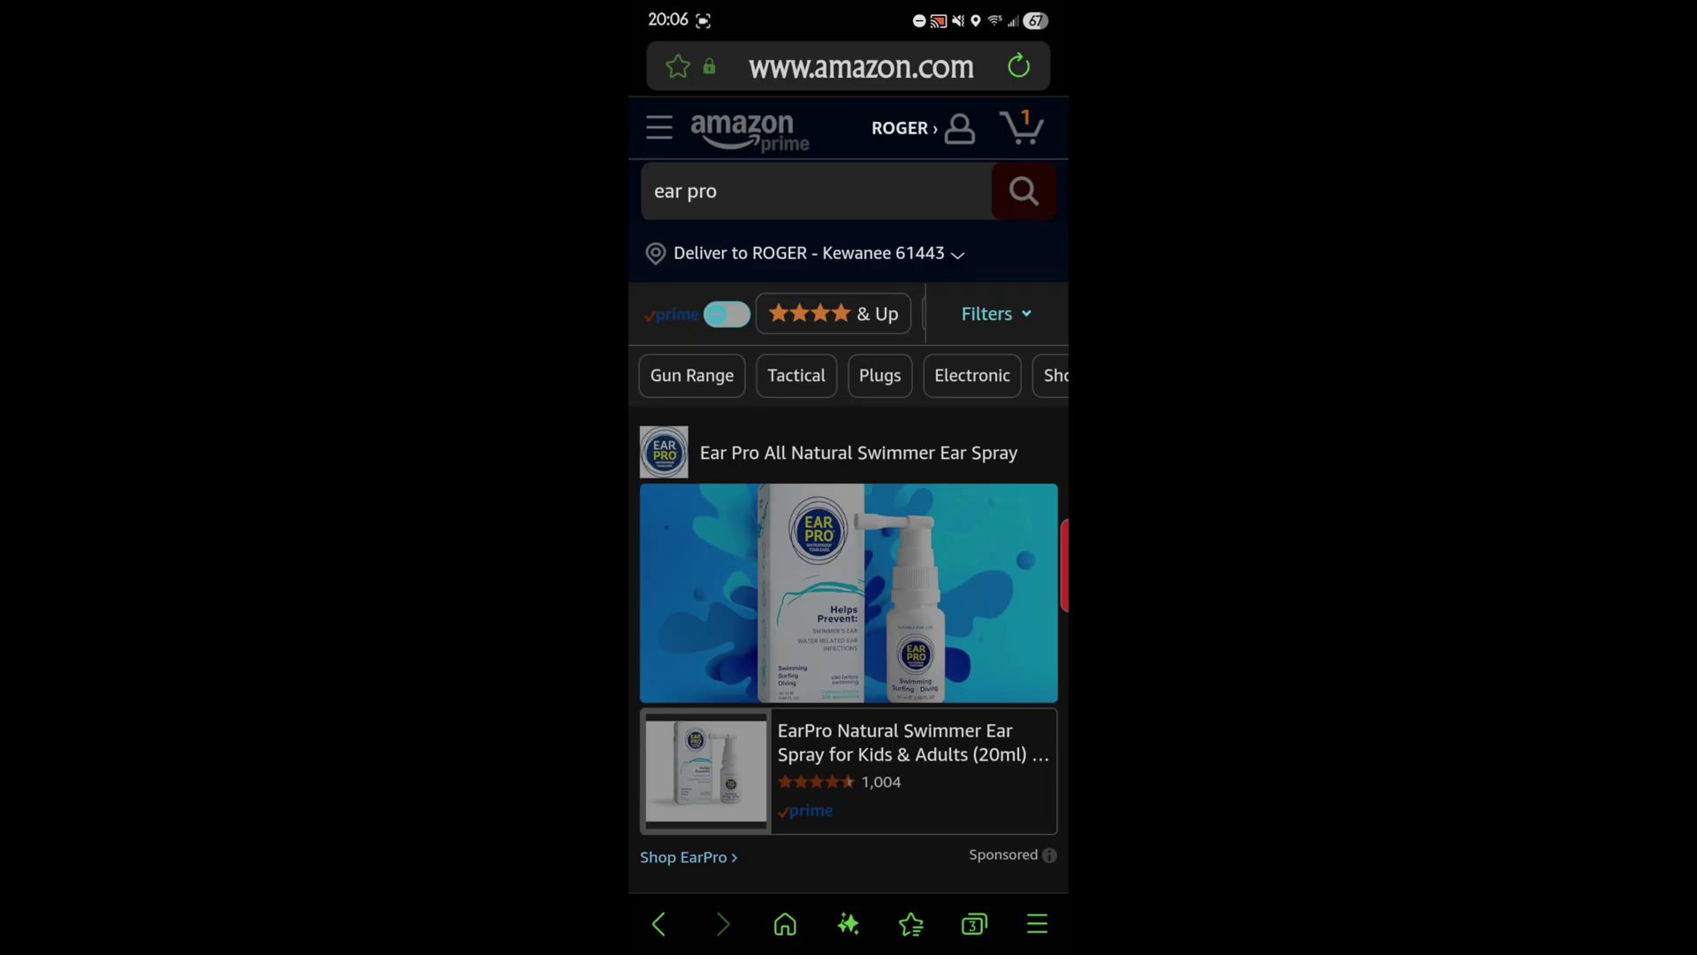
click(975, 923)
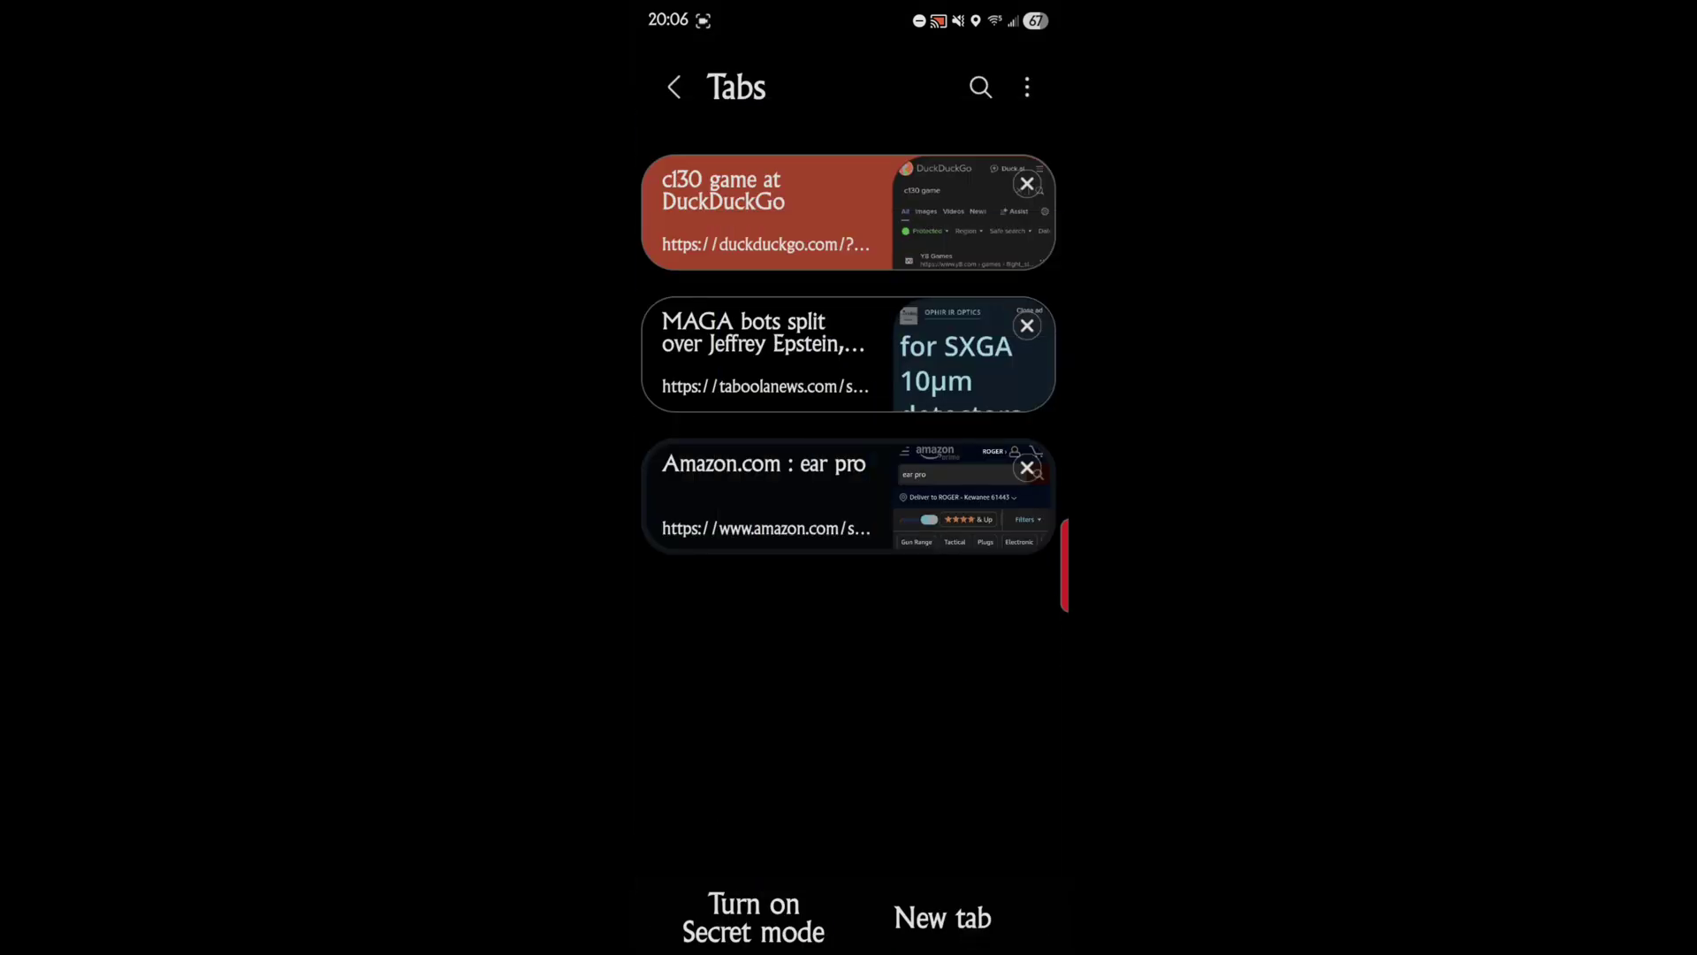
Pull down the tab list, close the Quick access tab, and turn on Secret mode
drag(741, 374, 798, 529)
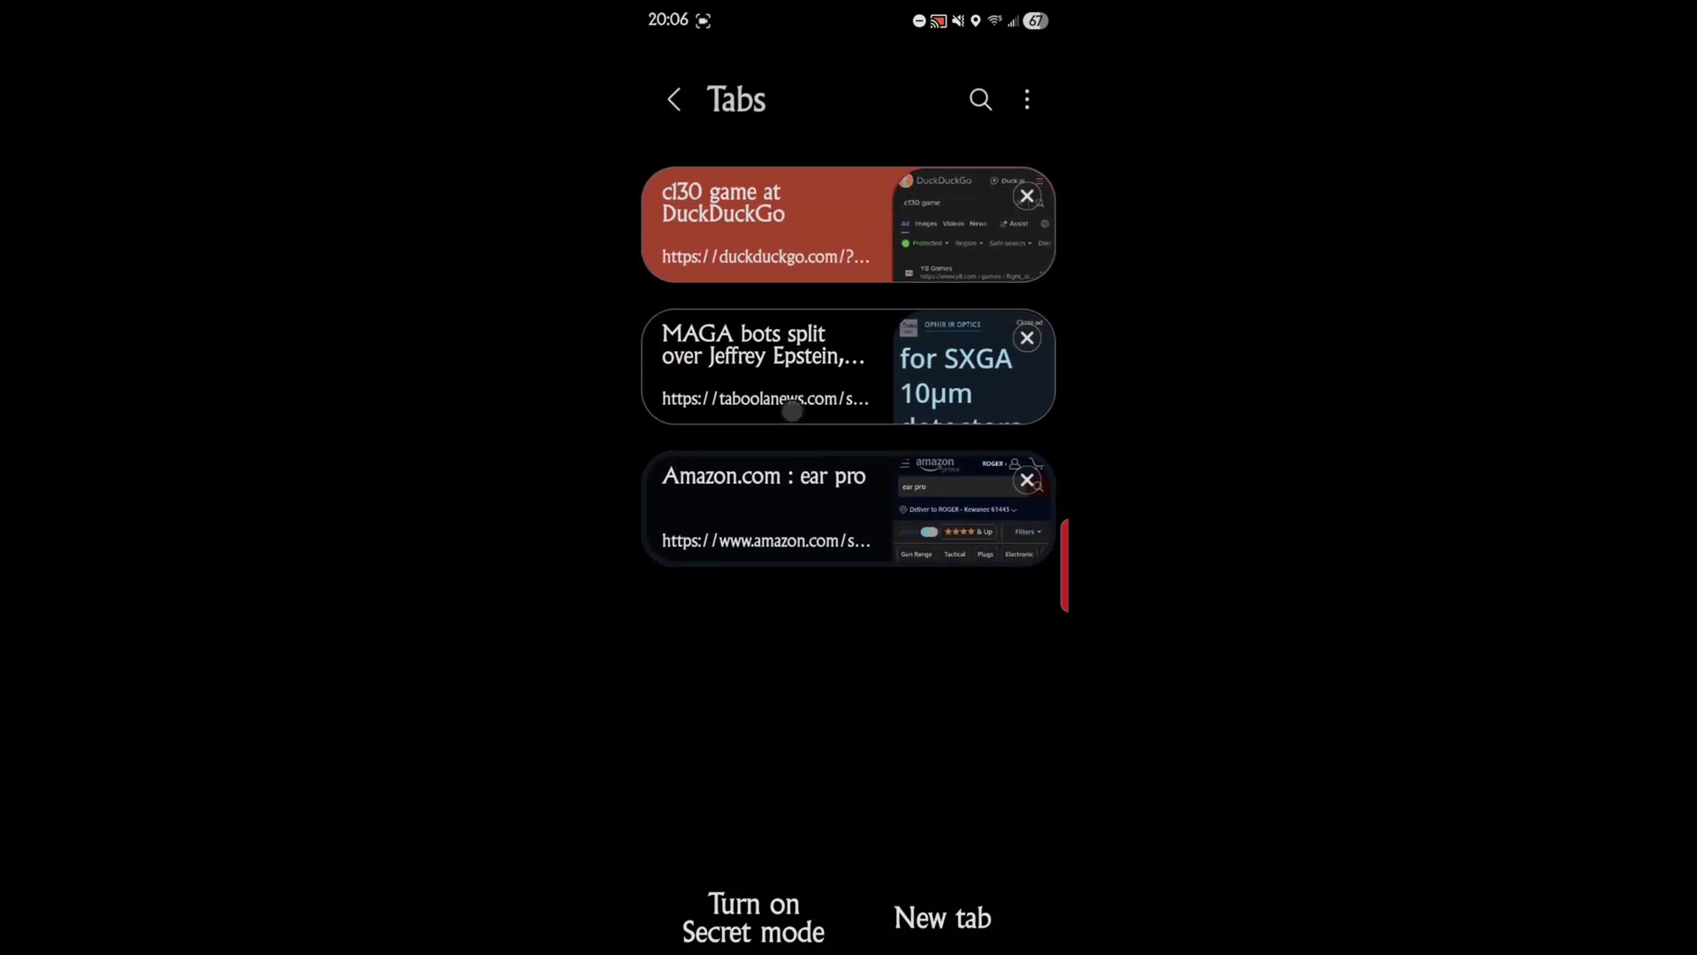
drag(740, 744, 750, 884)
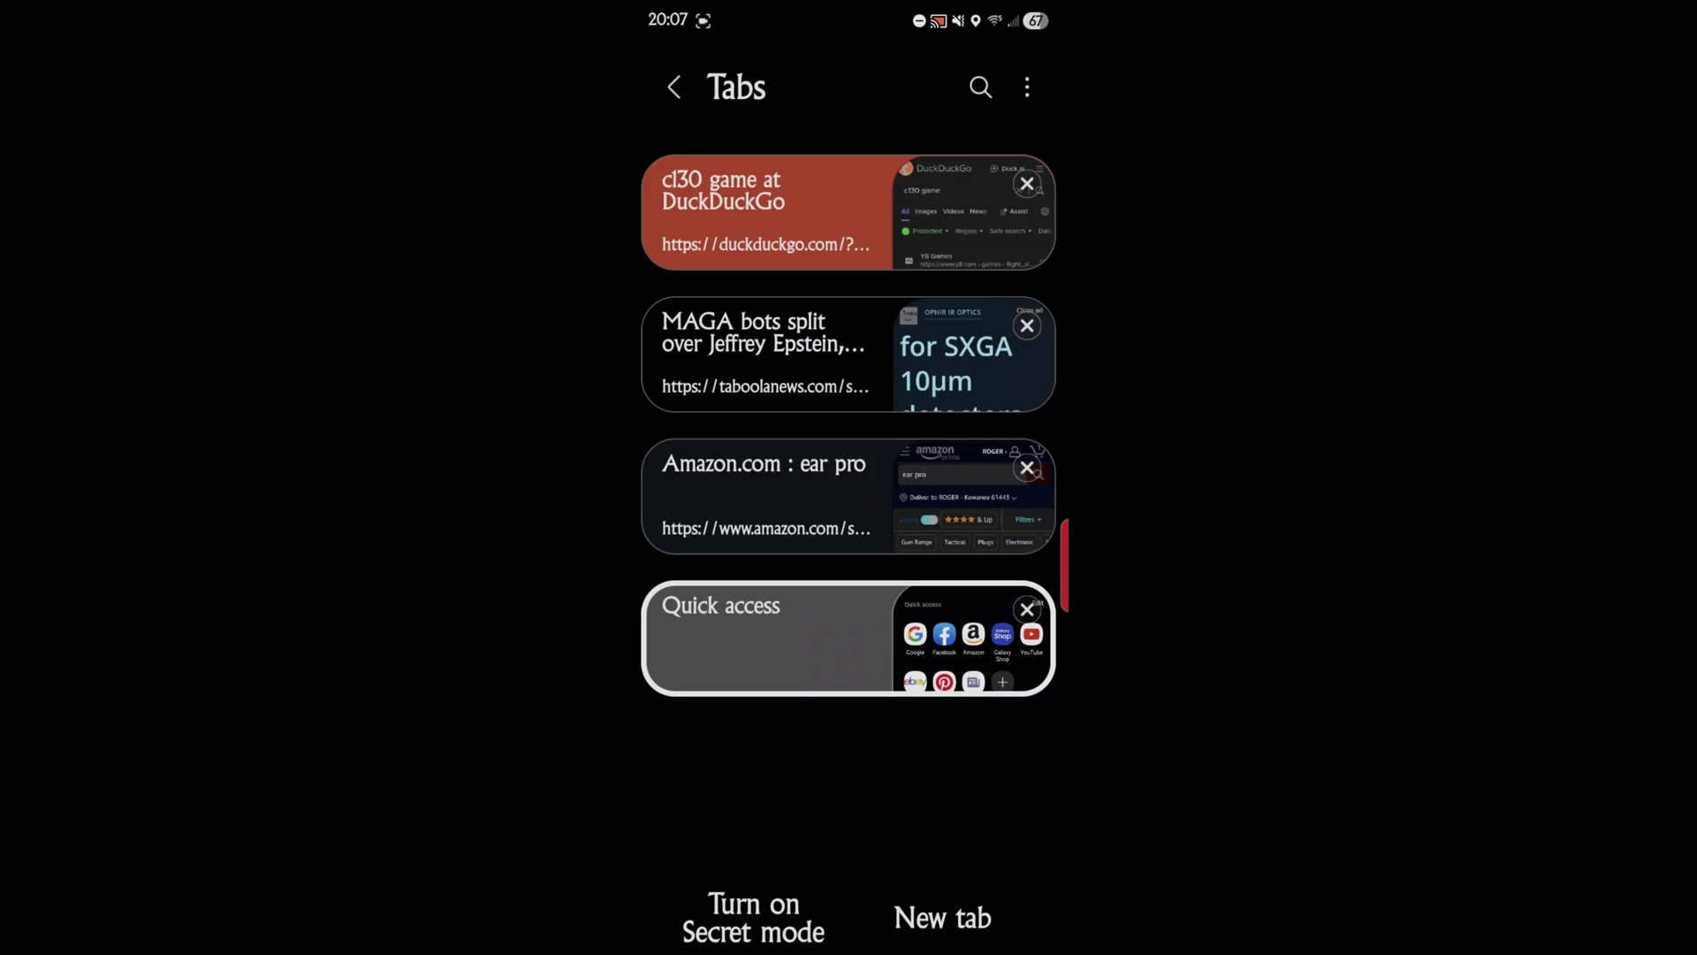
click(1026, 609)
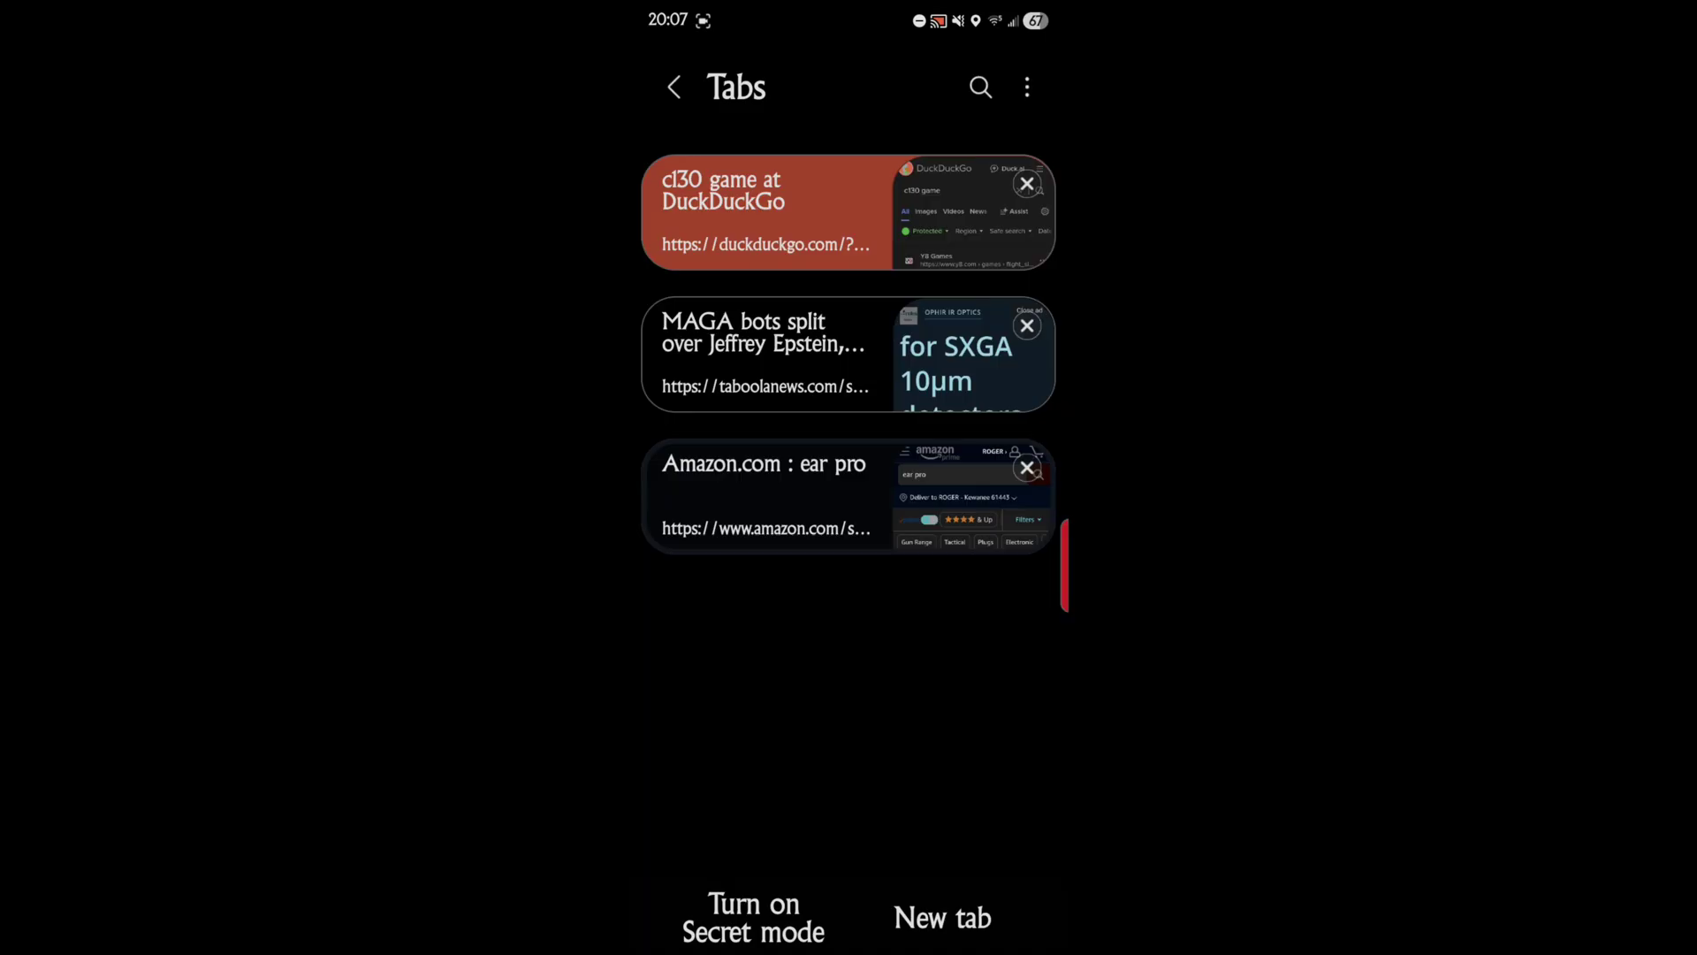
click(762, 918)
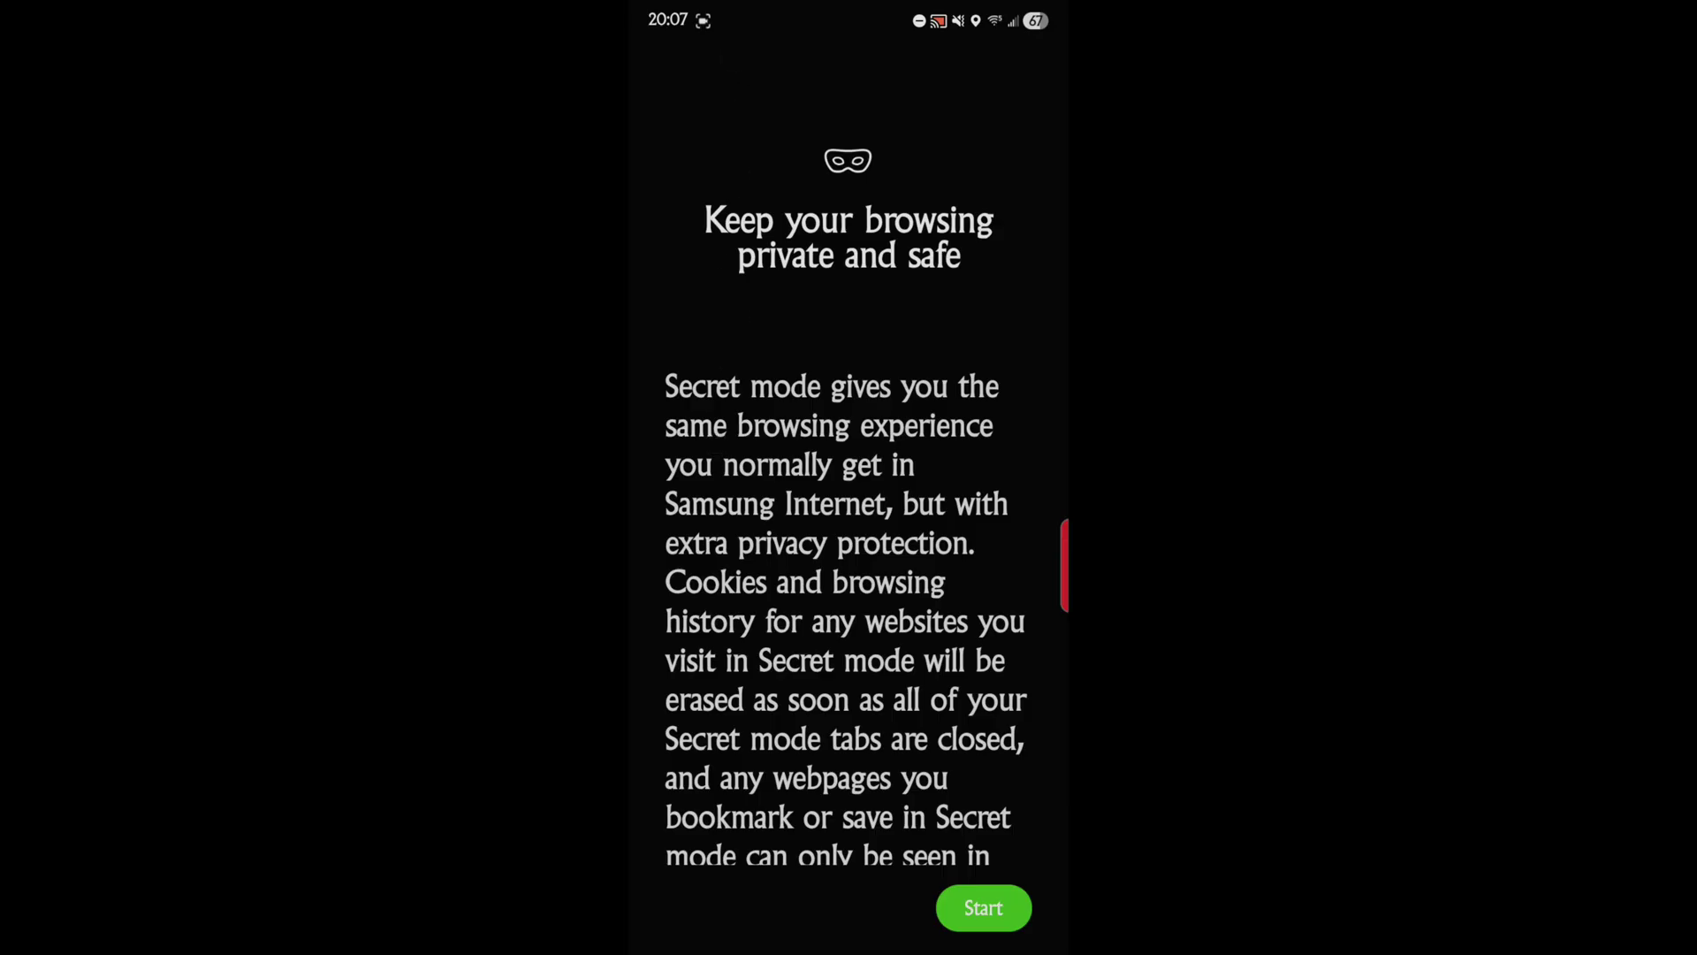
Scroll through the Secret mode introduction and switch on Lock Secret mode
drag(747, 732, 713, 493)
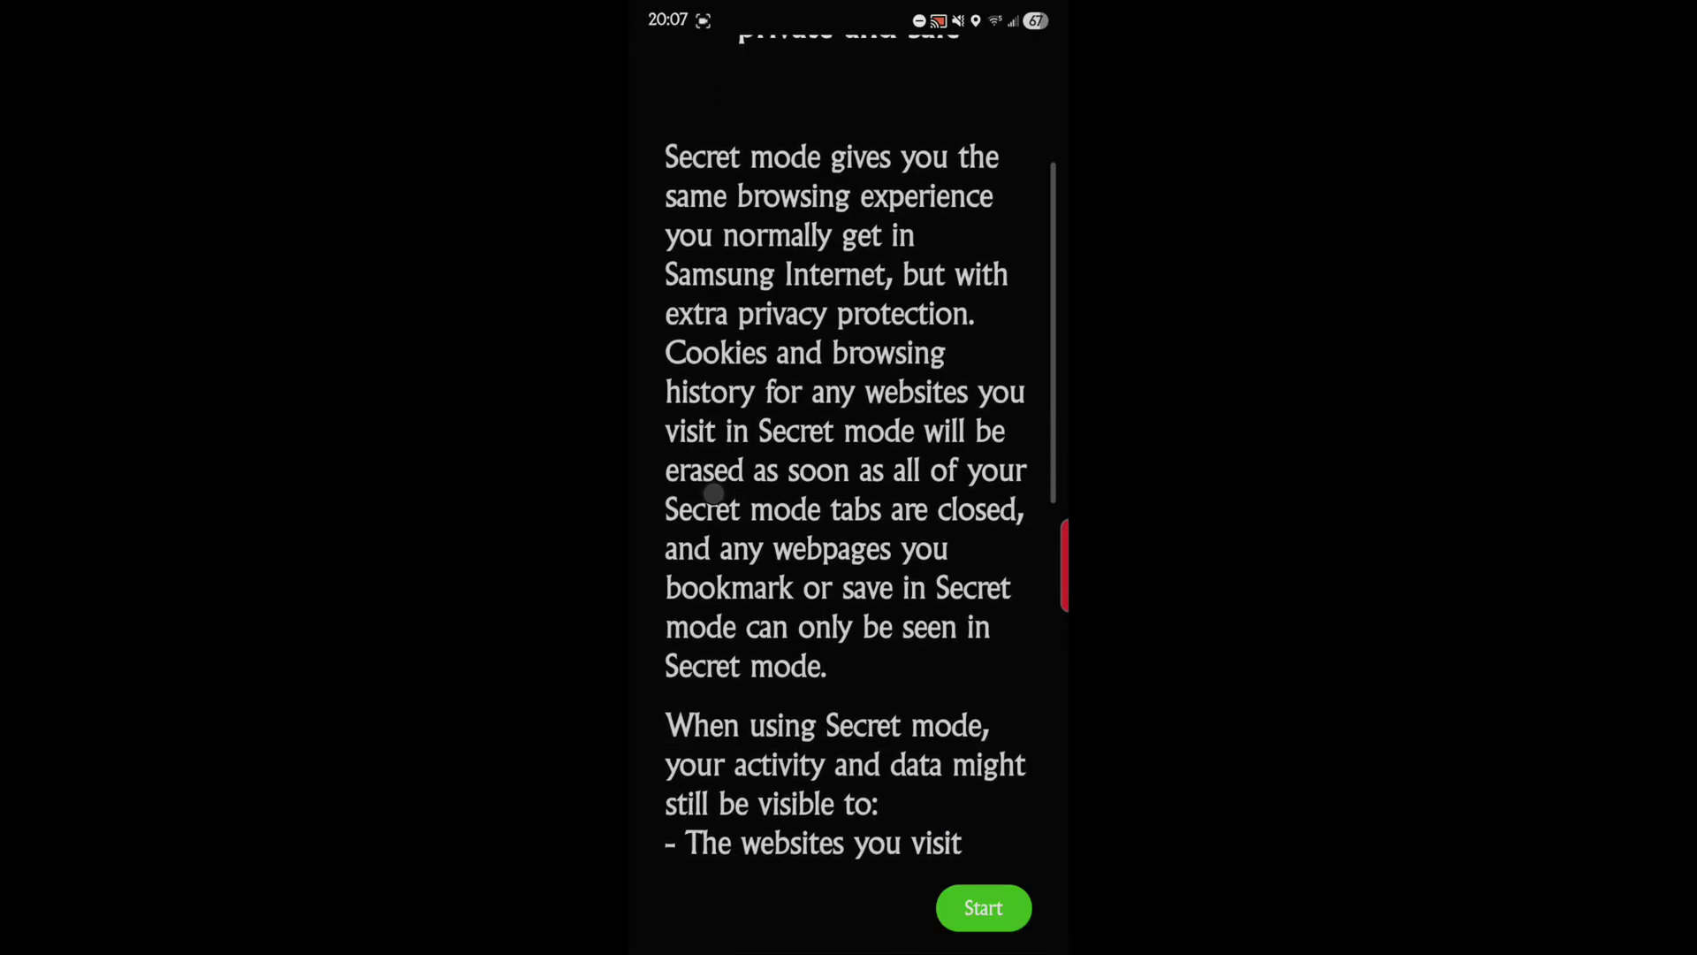
drag(713, 494, 714, 457)
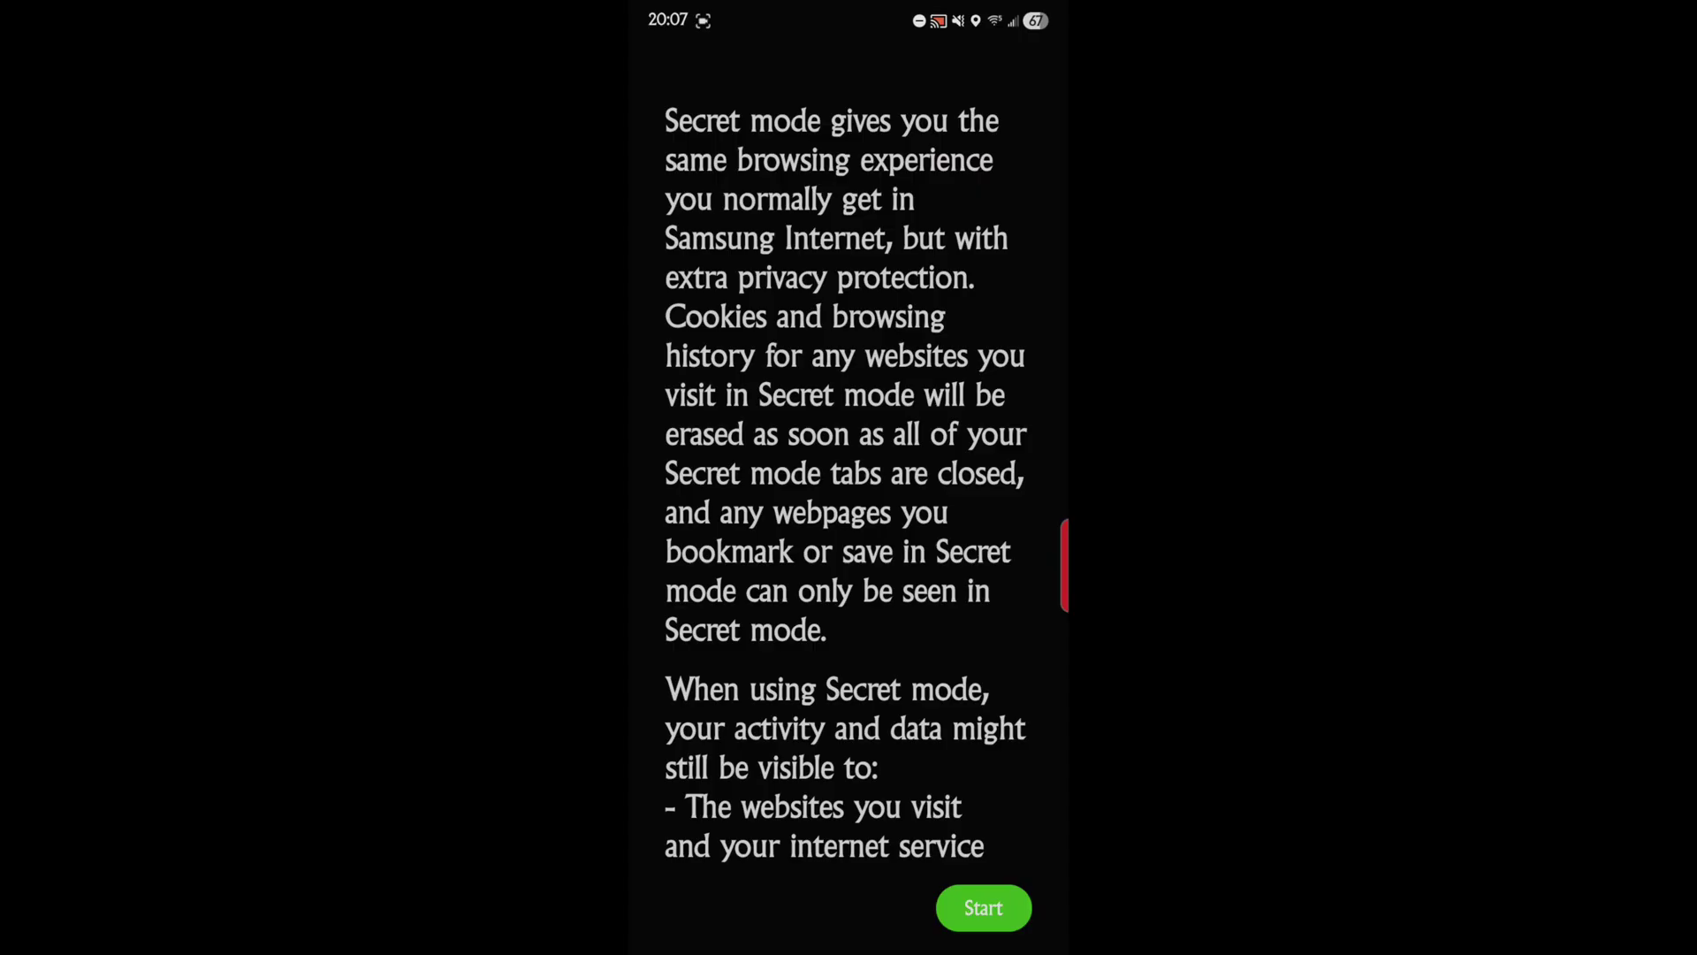
drag(807, 747, 763, 633)
mouse_move(853, 745)
mouse_down()
mouse_move(834, 641)
mouse_move(824, 690)
mouse_up()
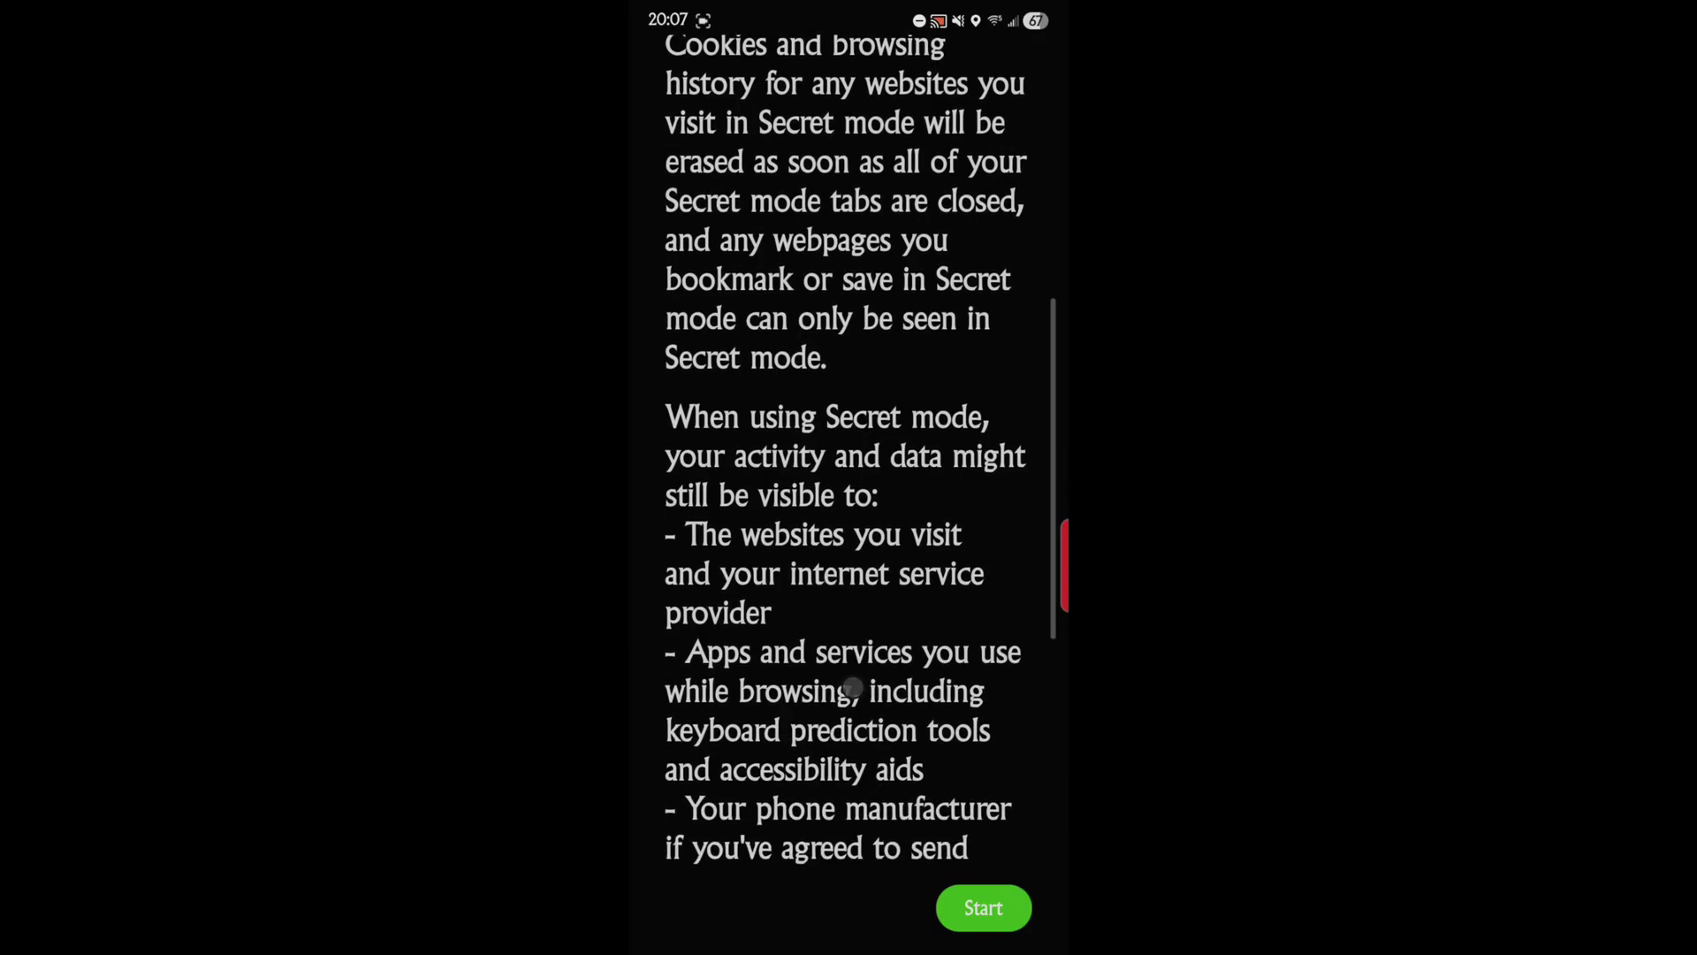
drag(801, 789, 771, 663)
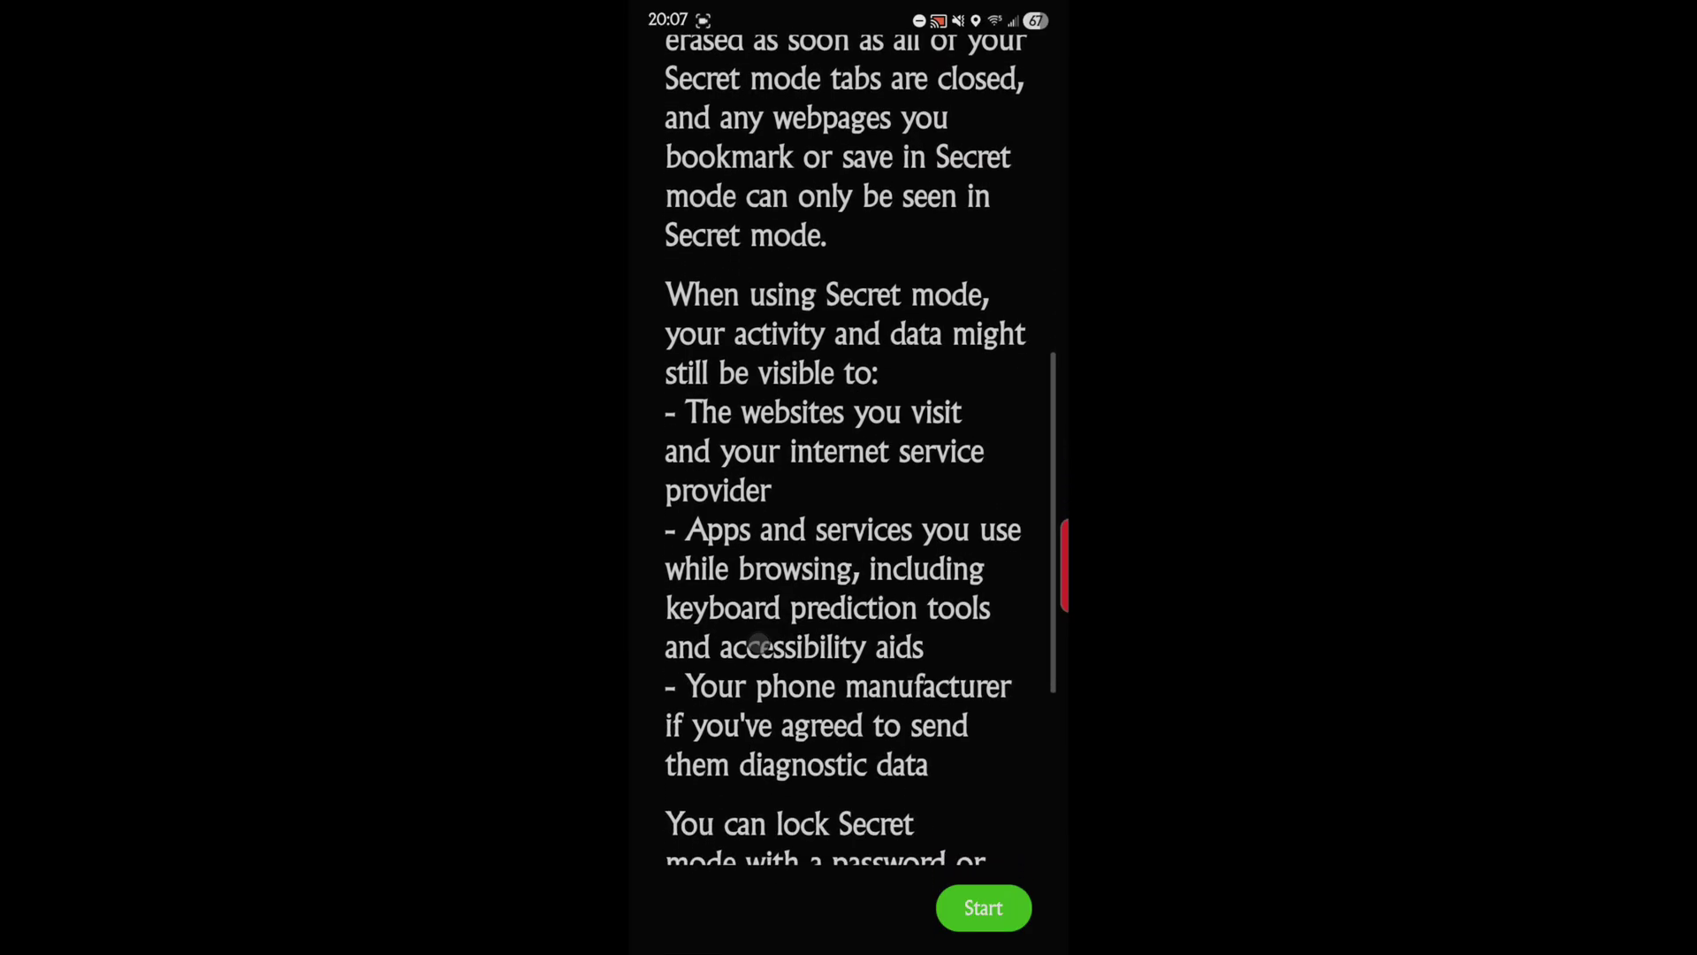
drag(783, 815, 739, 668)
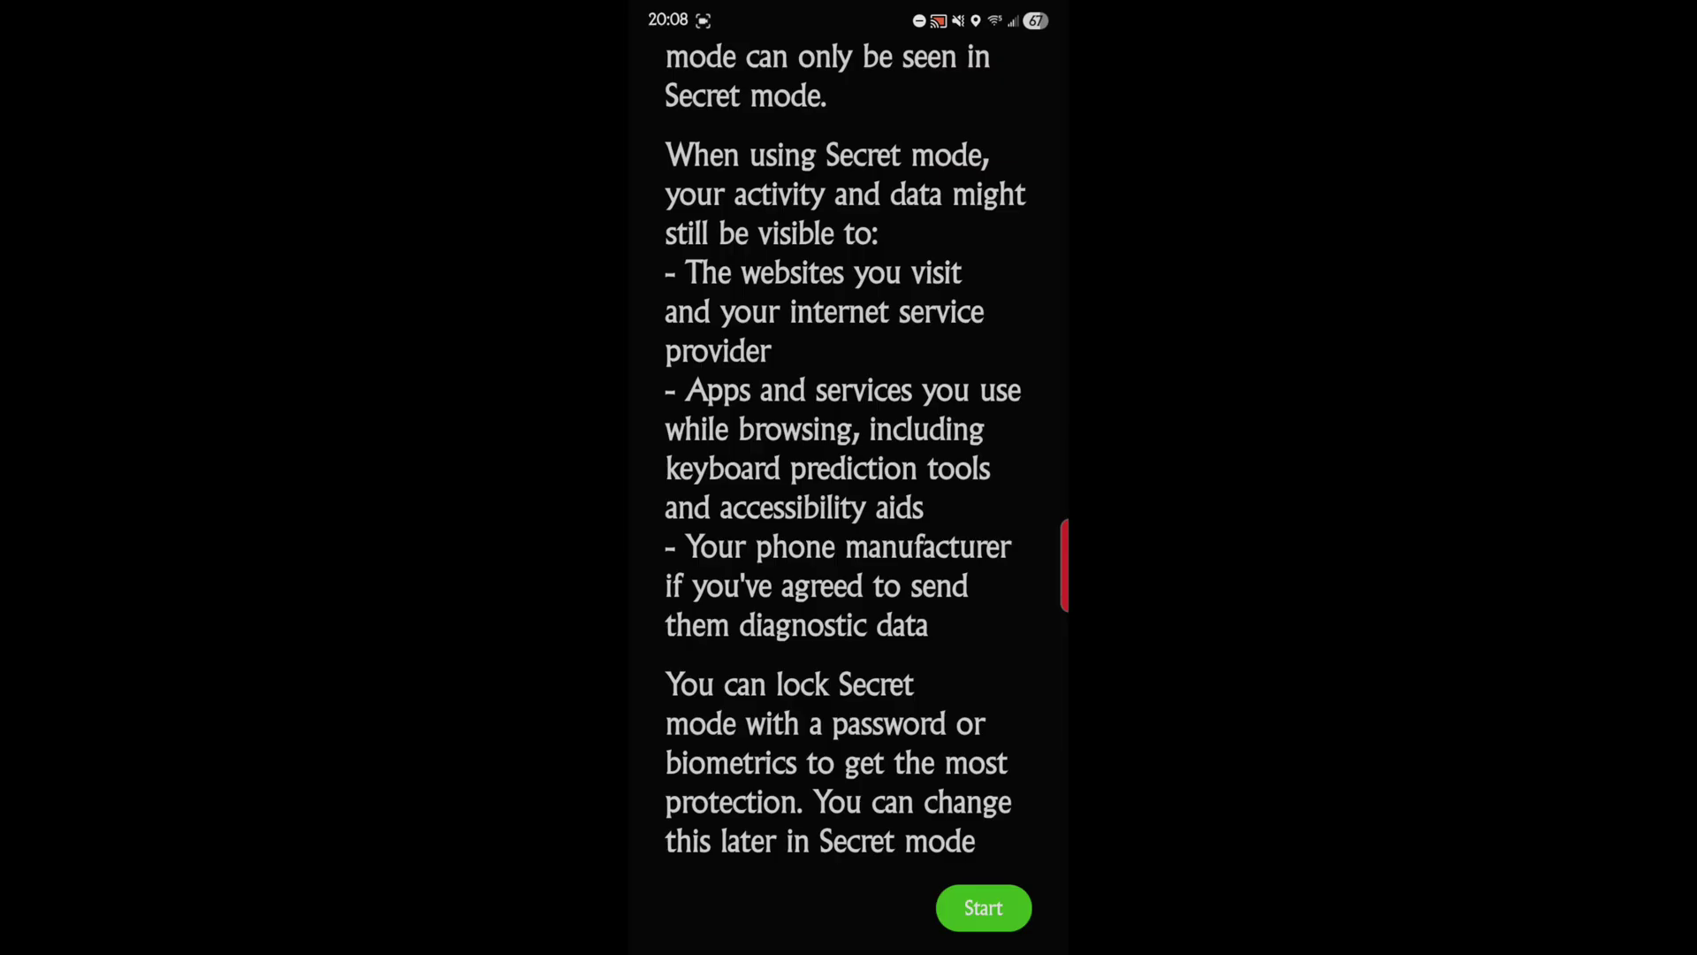
drag(778, 844, 741, 734)
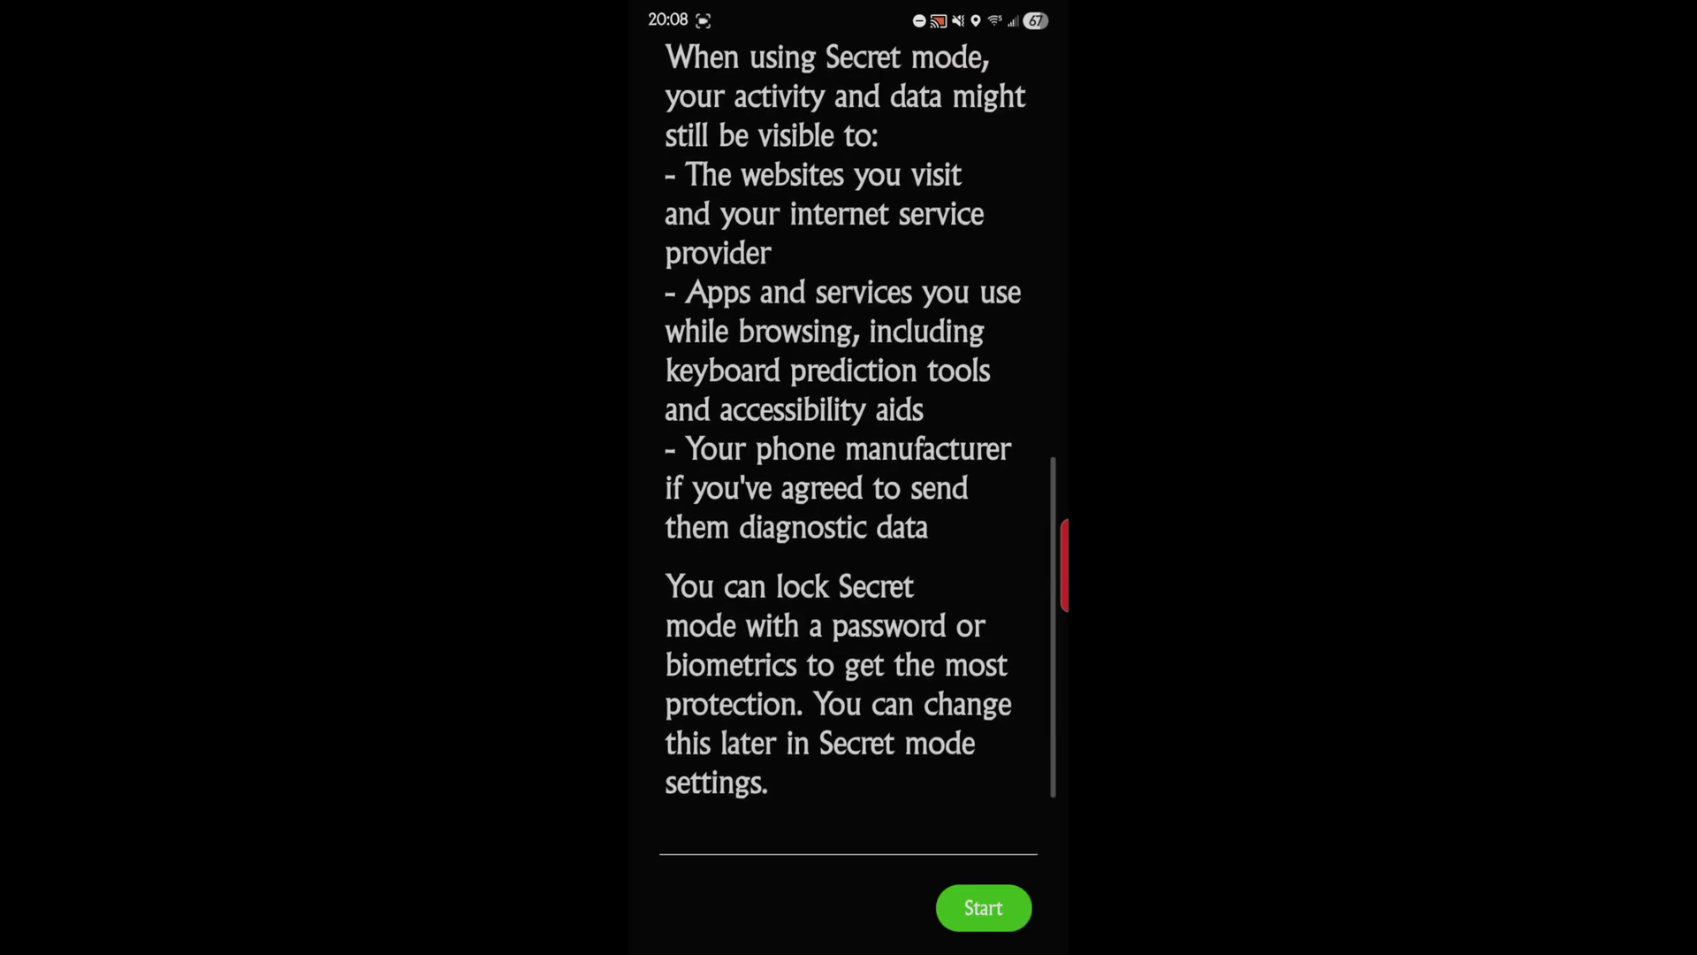
drag(698, 751, 698, 658)
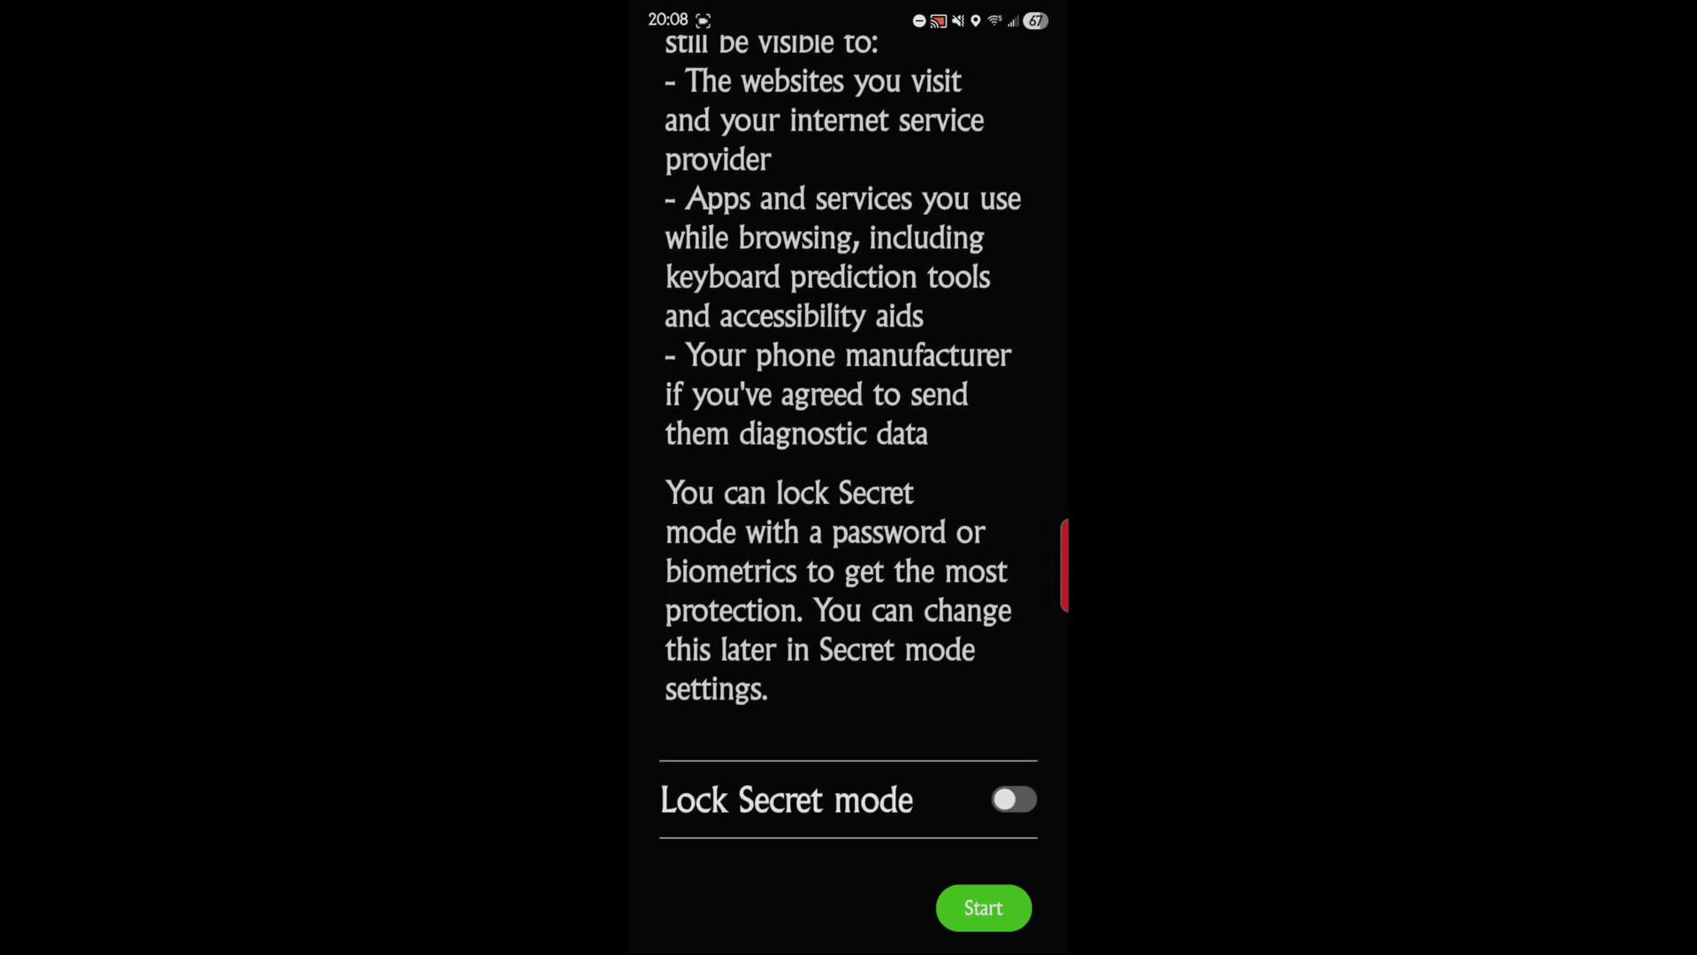
click(1014, 799)
Start locked Secret mode, cancel the password prompt, and return to the normal tab list
click(983, 908)
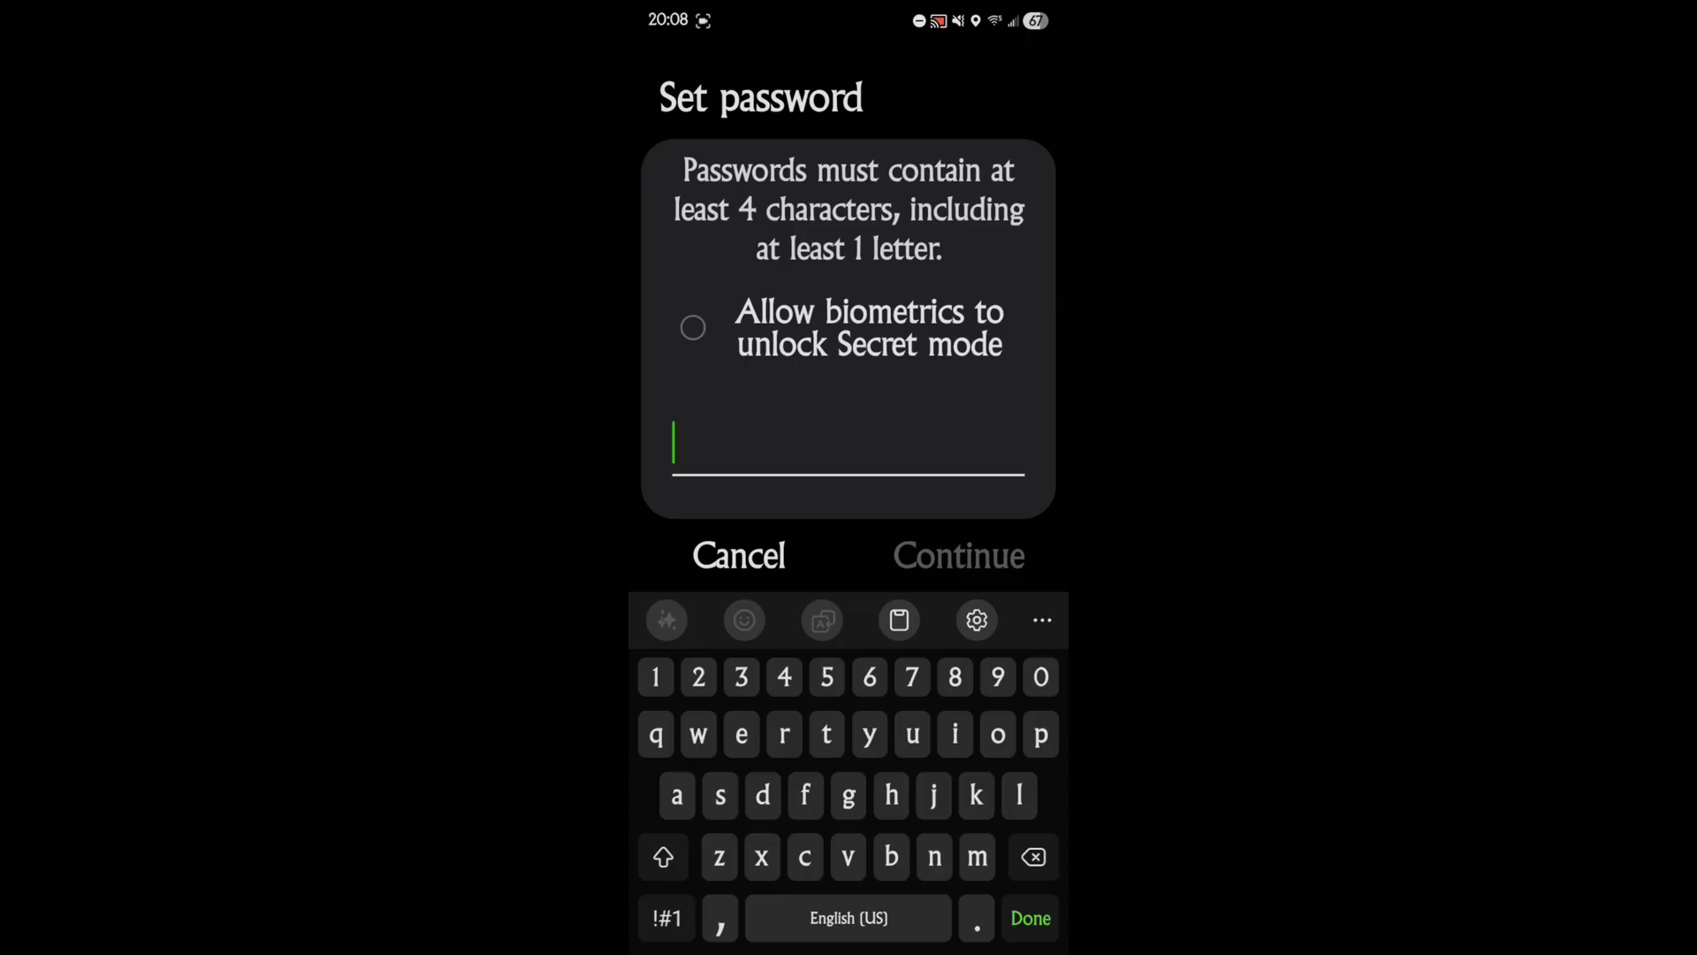
click(728, 564)
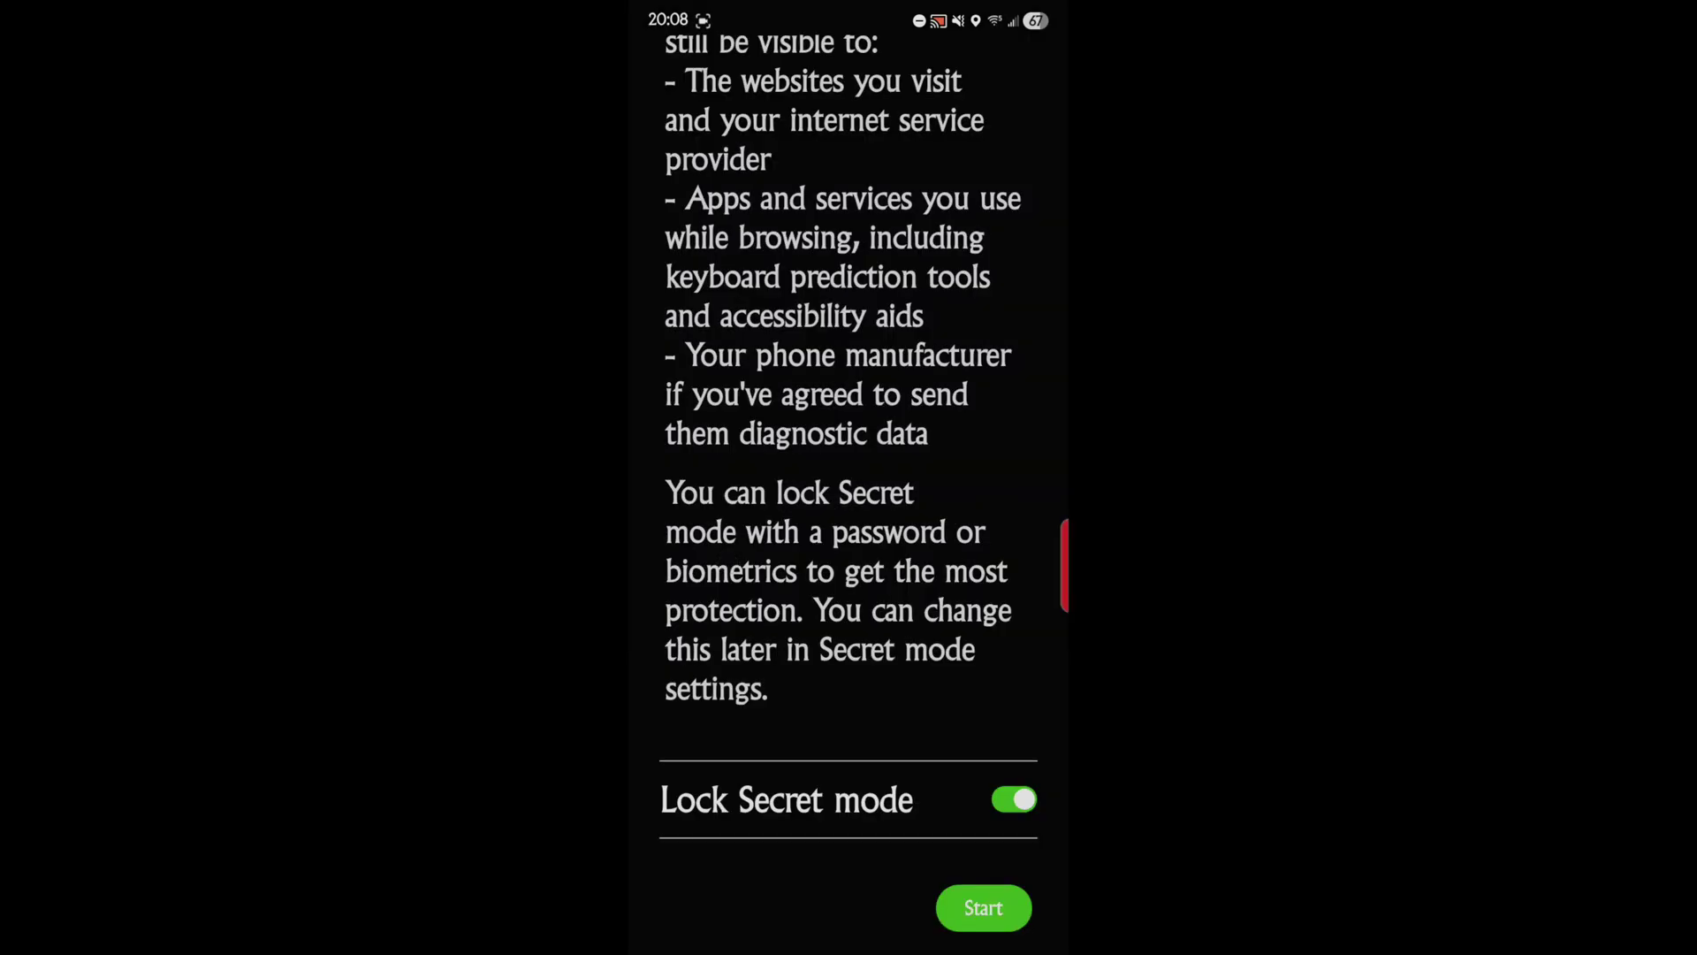
scroll(690, 548, up, 10)
scroll(807, 796, up, 10)
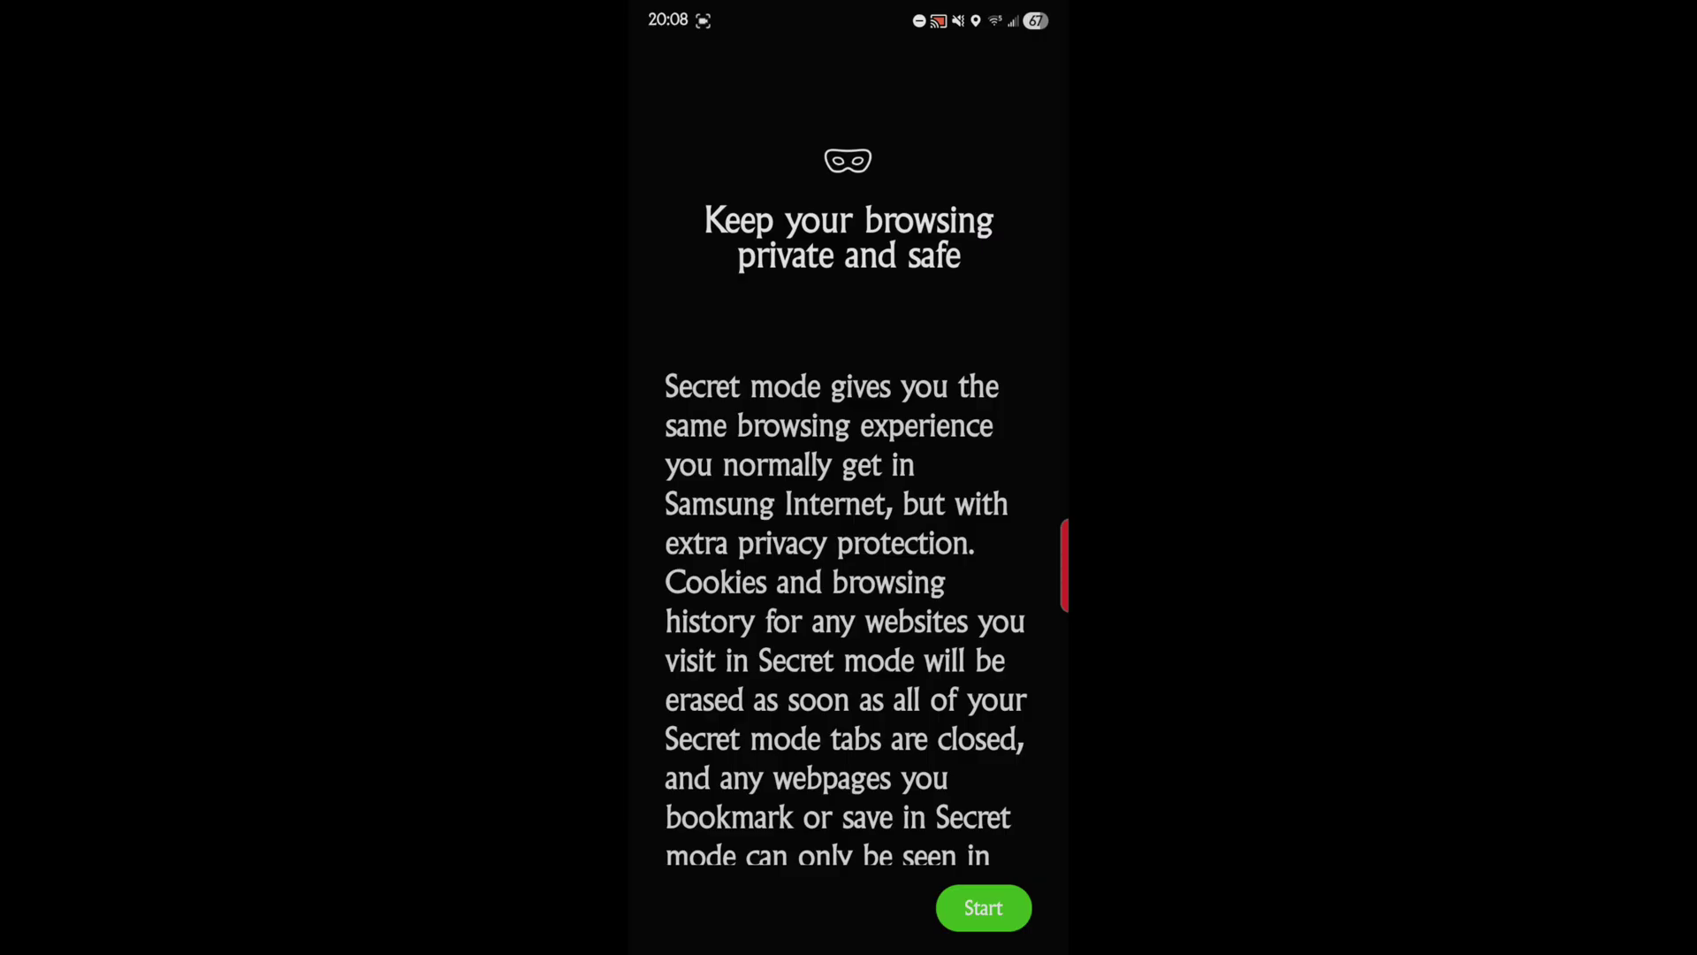
drag(642, 513, 677, 436)
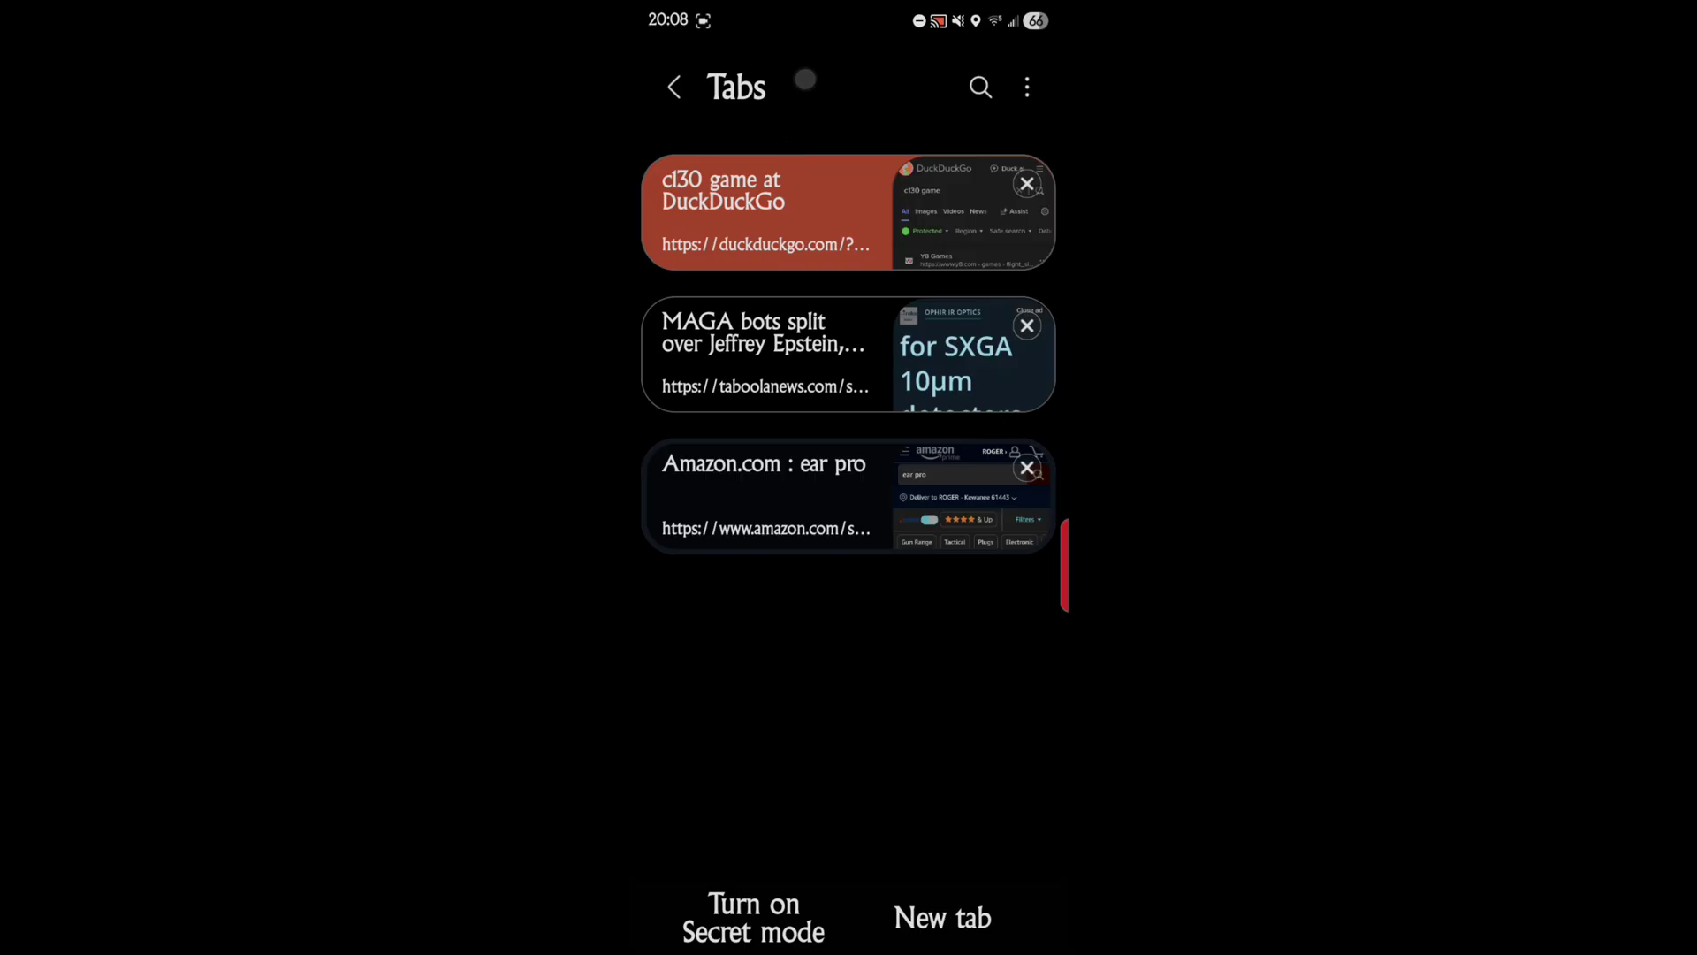
Try Select tabs from the tab options menu, cancel it, and reopen the menu
click(1026, 87)
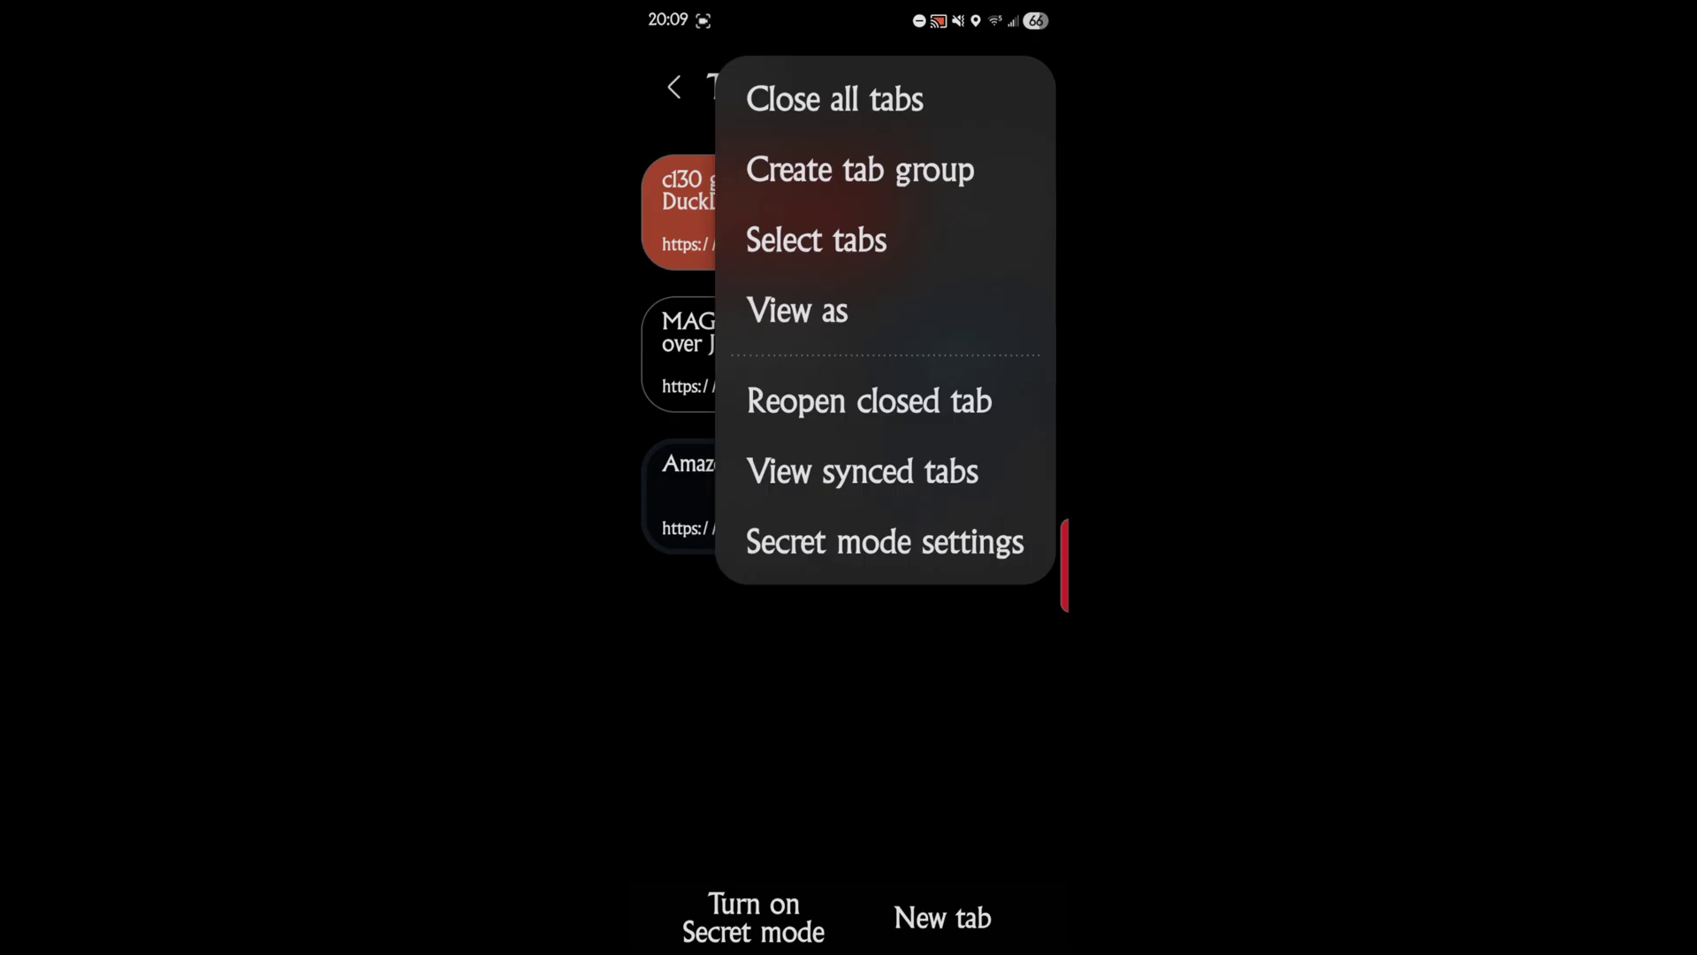
click(816, 240)
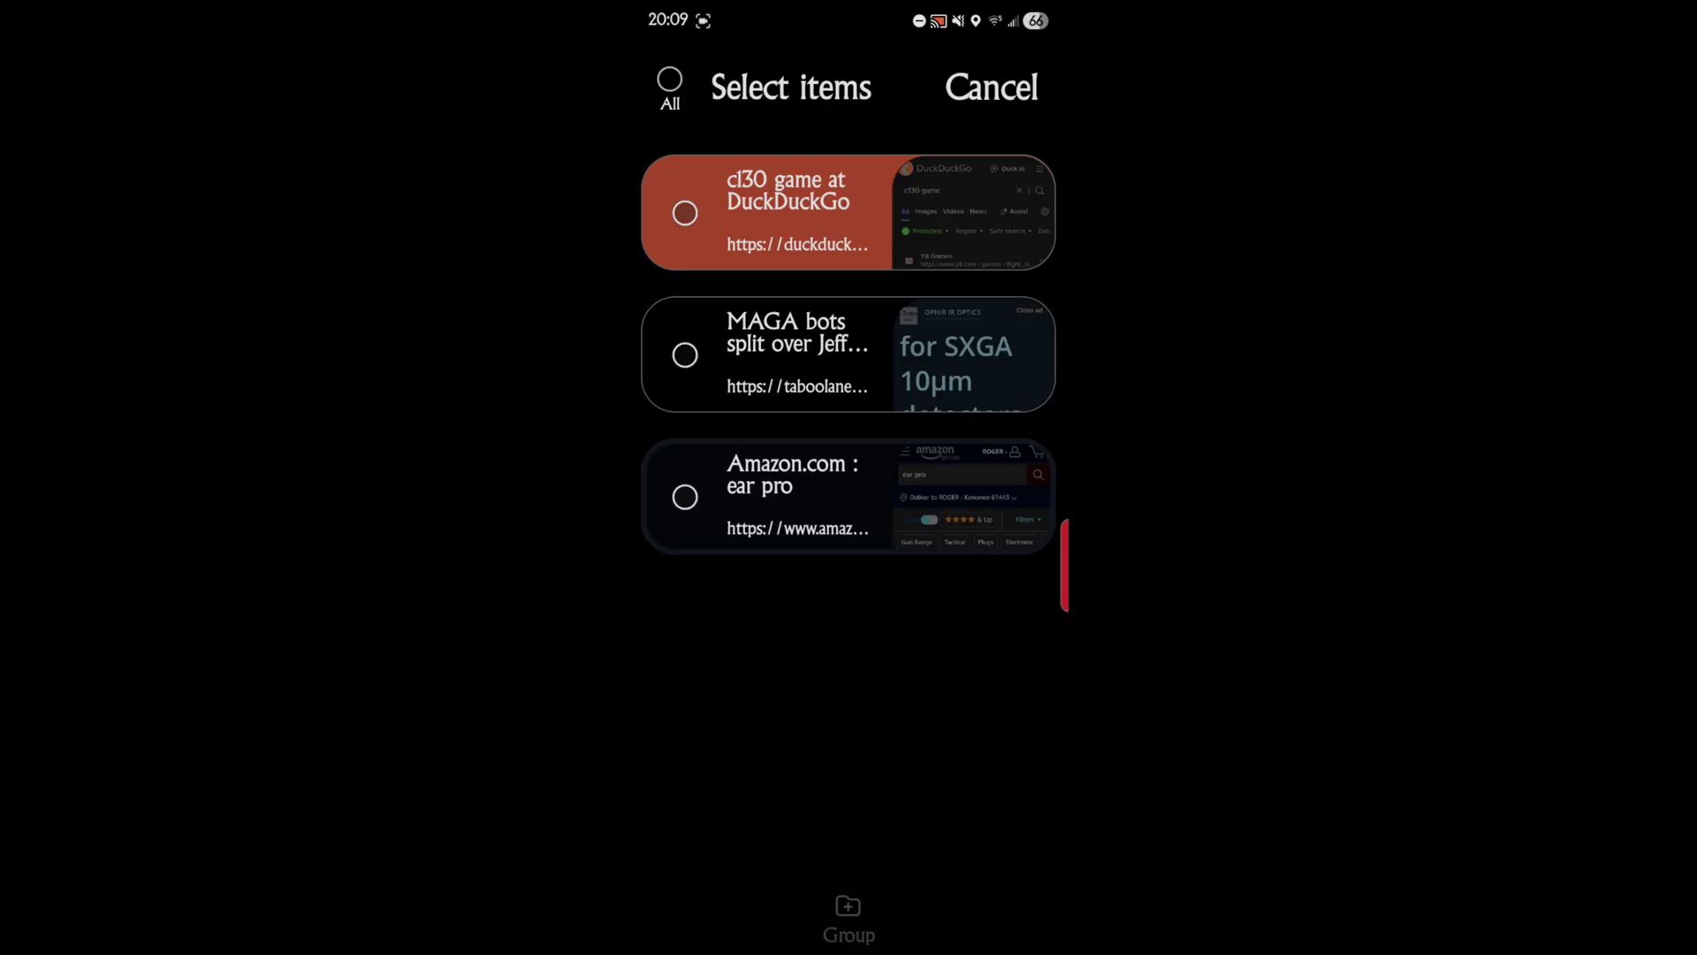
click(991, 87)
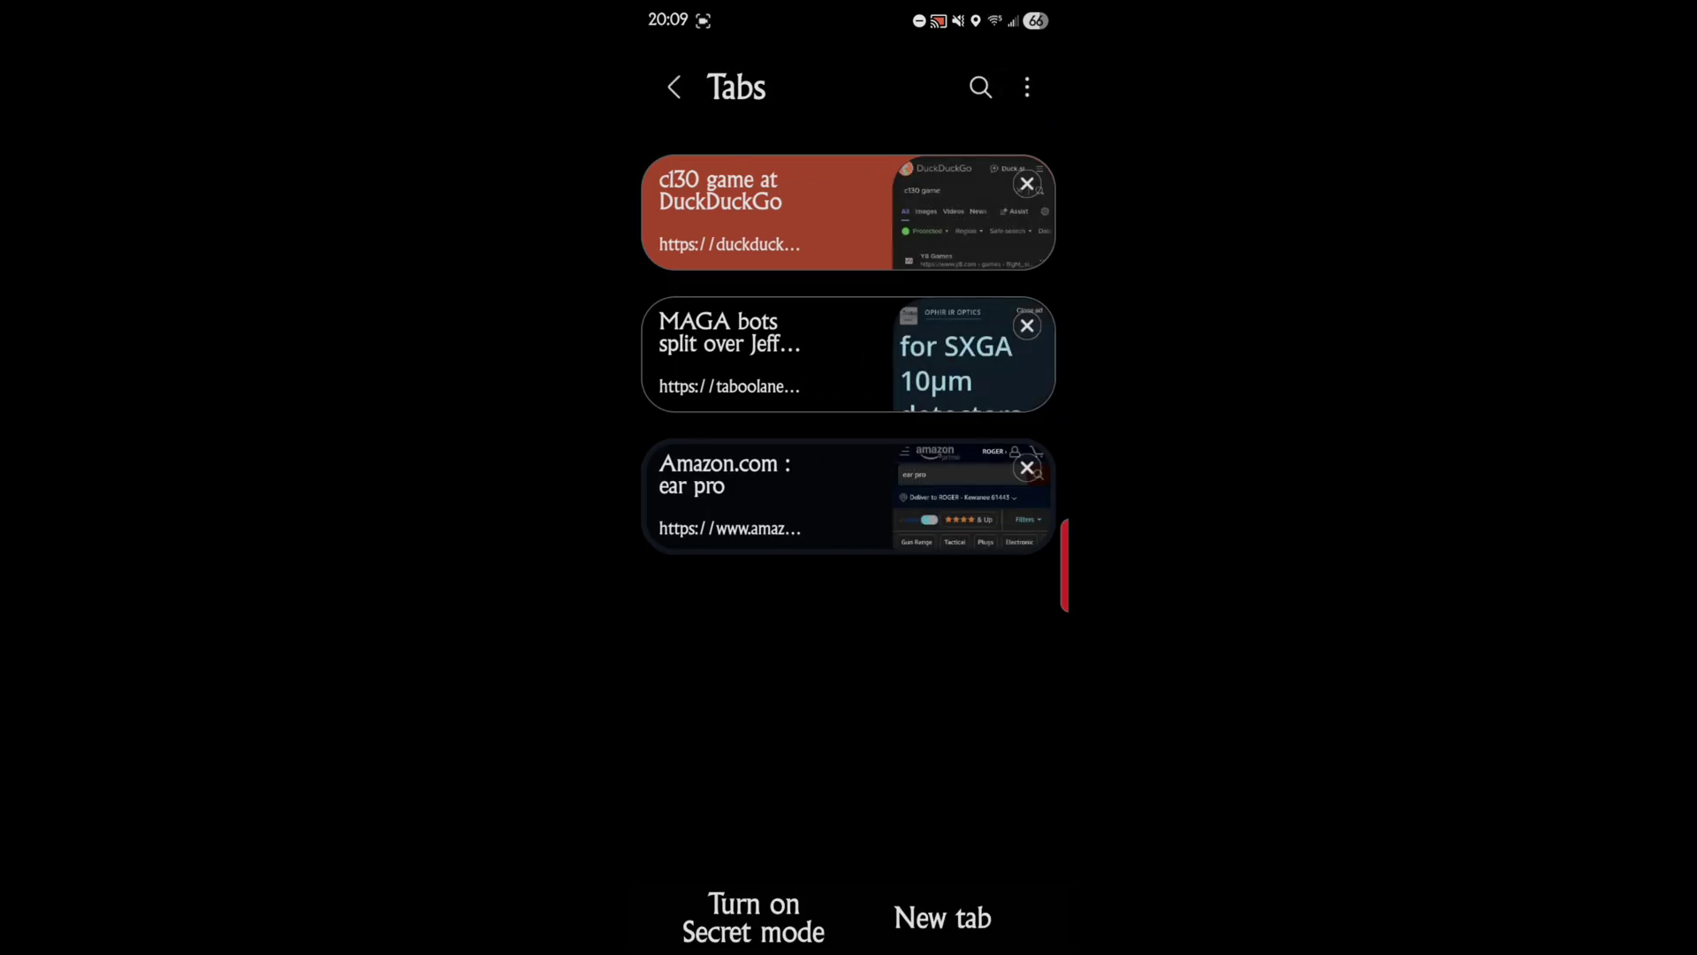
click(1031, 86)
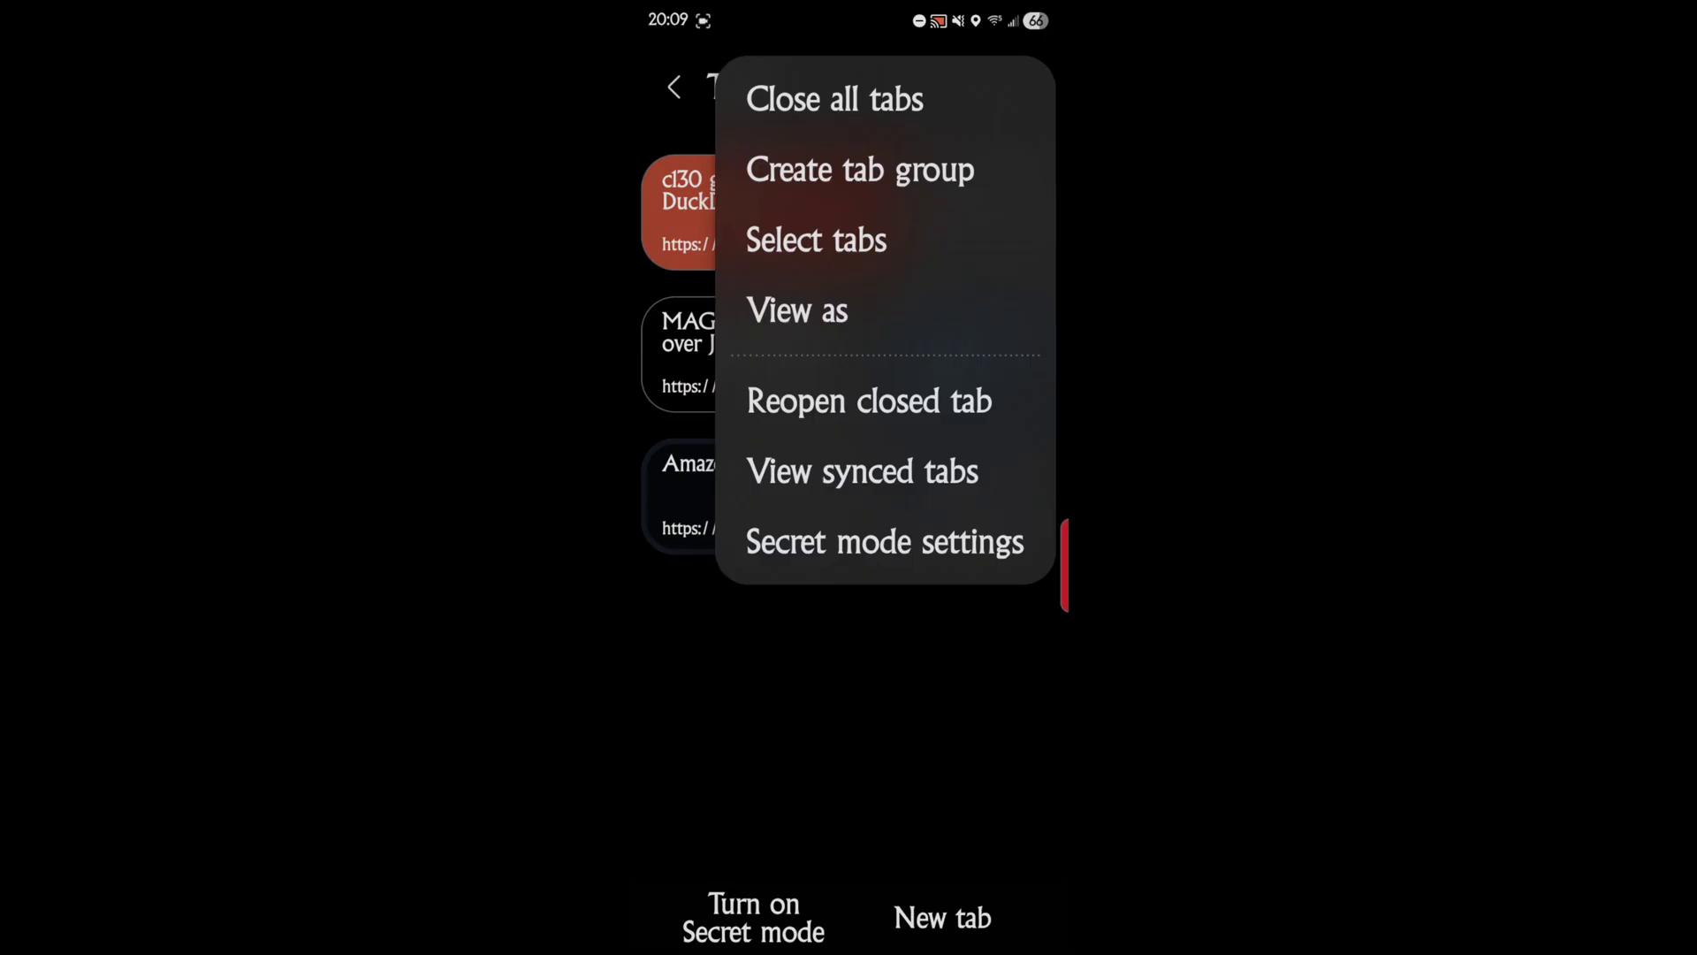
Set the tab view to Stack through View as
click(791, 311)
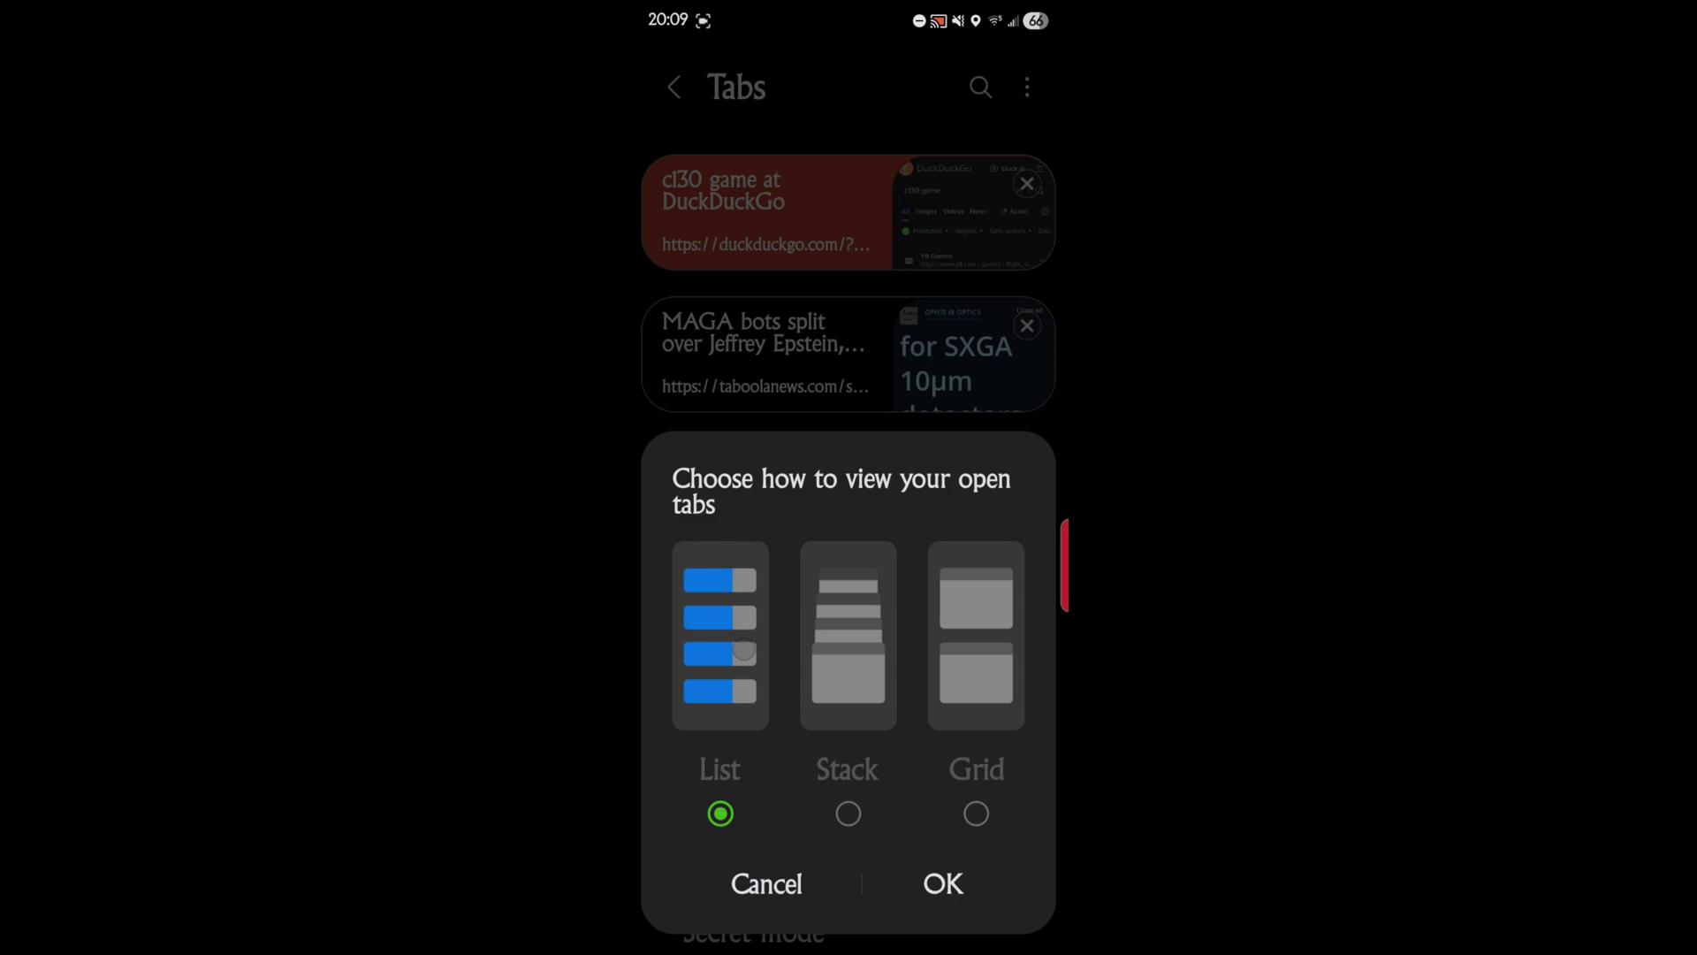
click(848, 813)
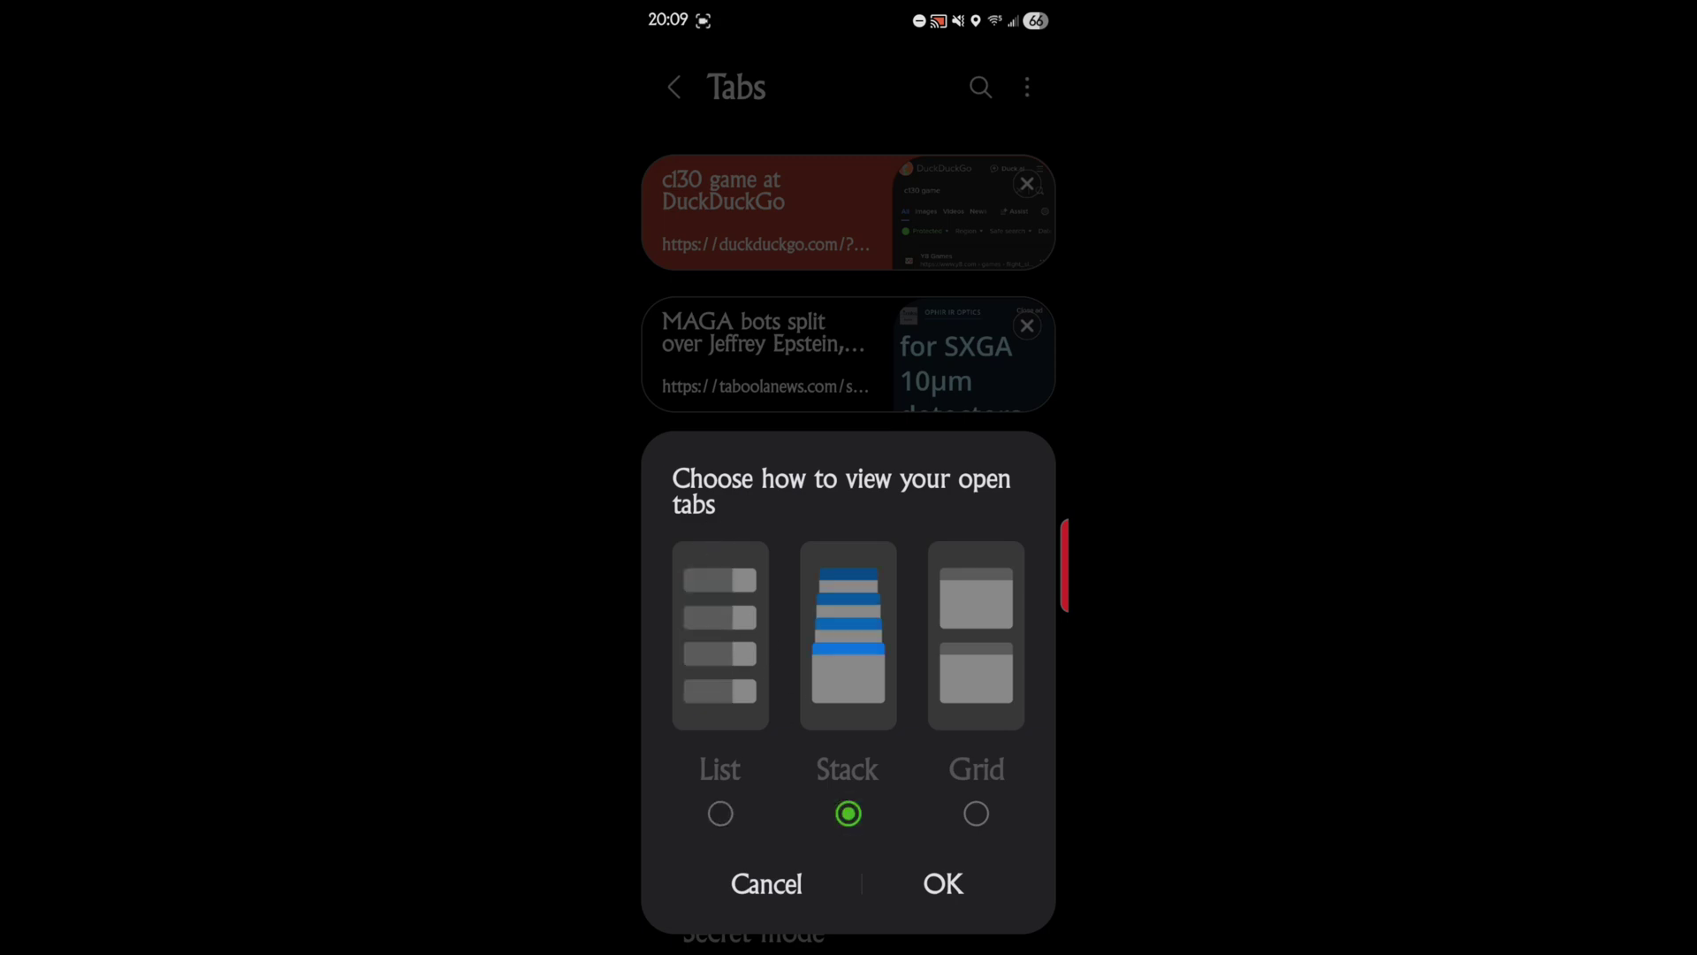
click(942, 883)
drag(804, 771, 780, 689)
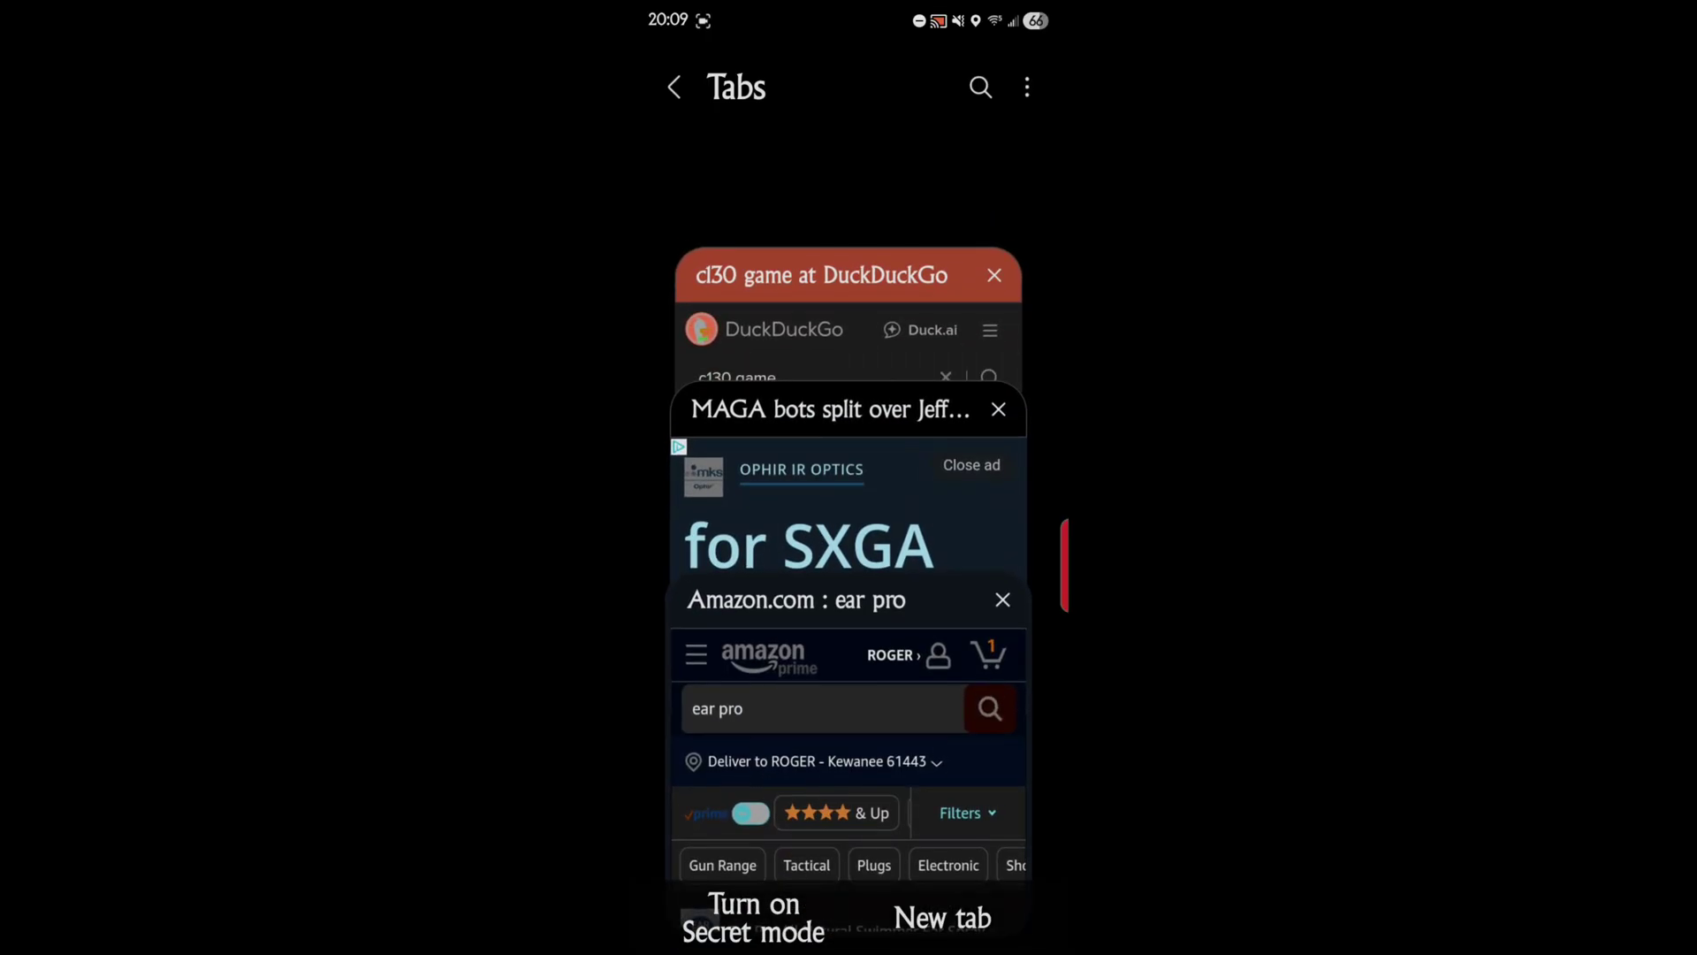
Switch the tab view to Grid through View as
click(1026, 87)
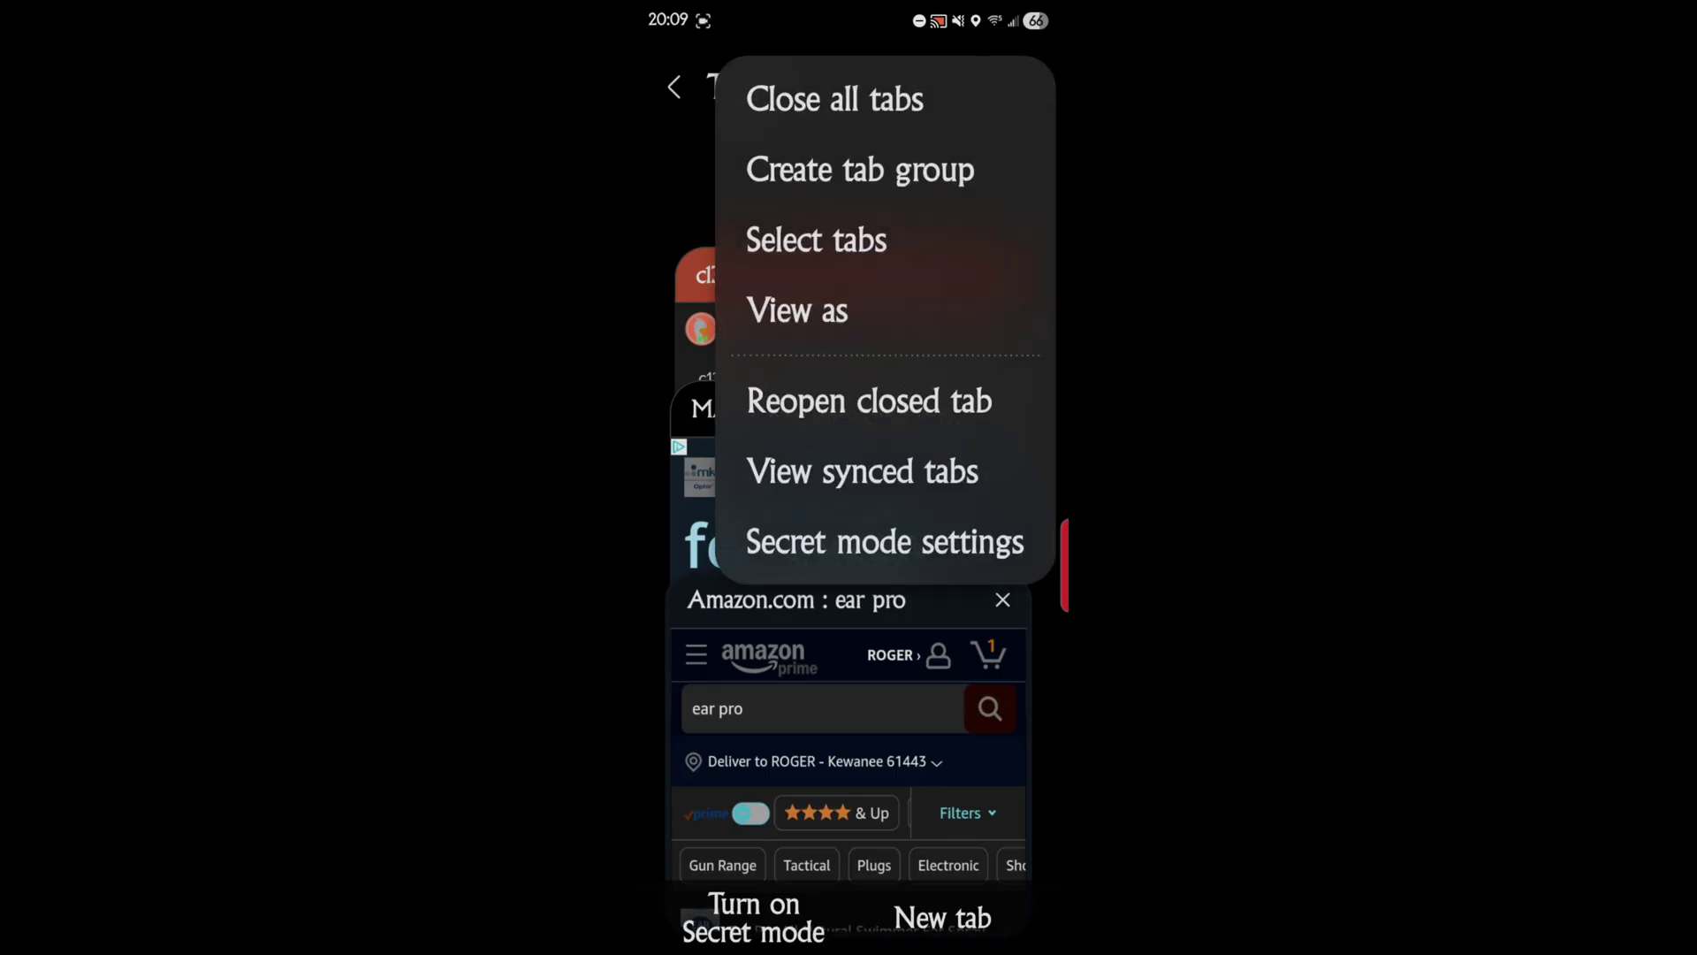
click(786, 310)
click(976, 814)
click(946, 900)
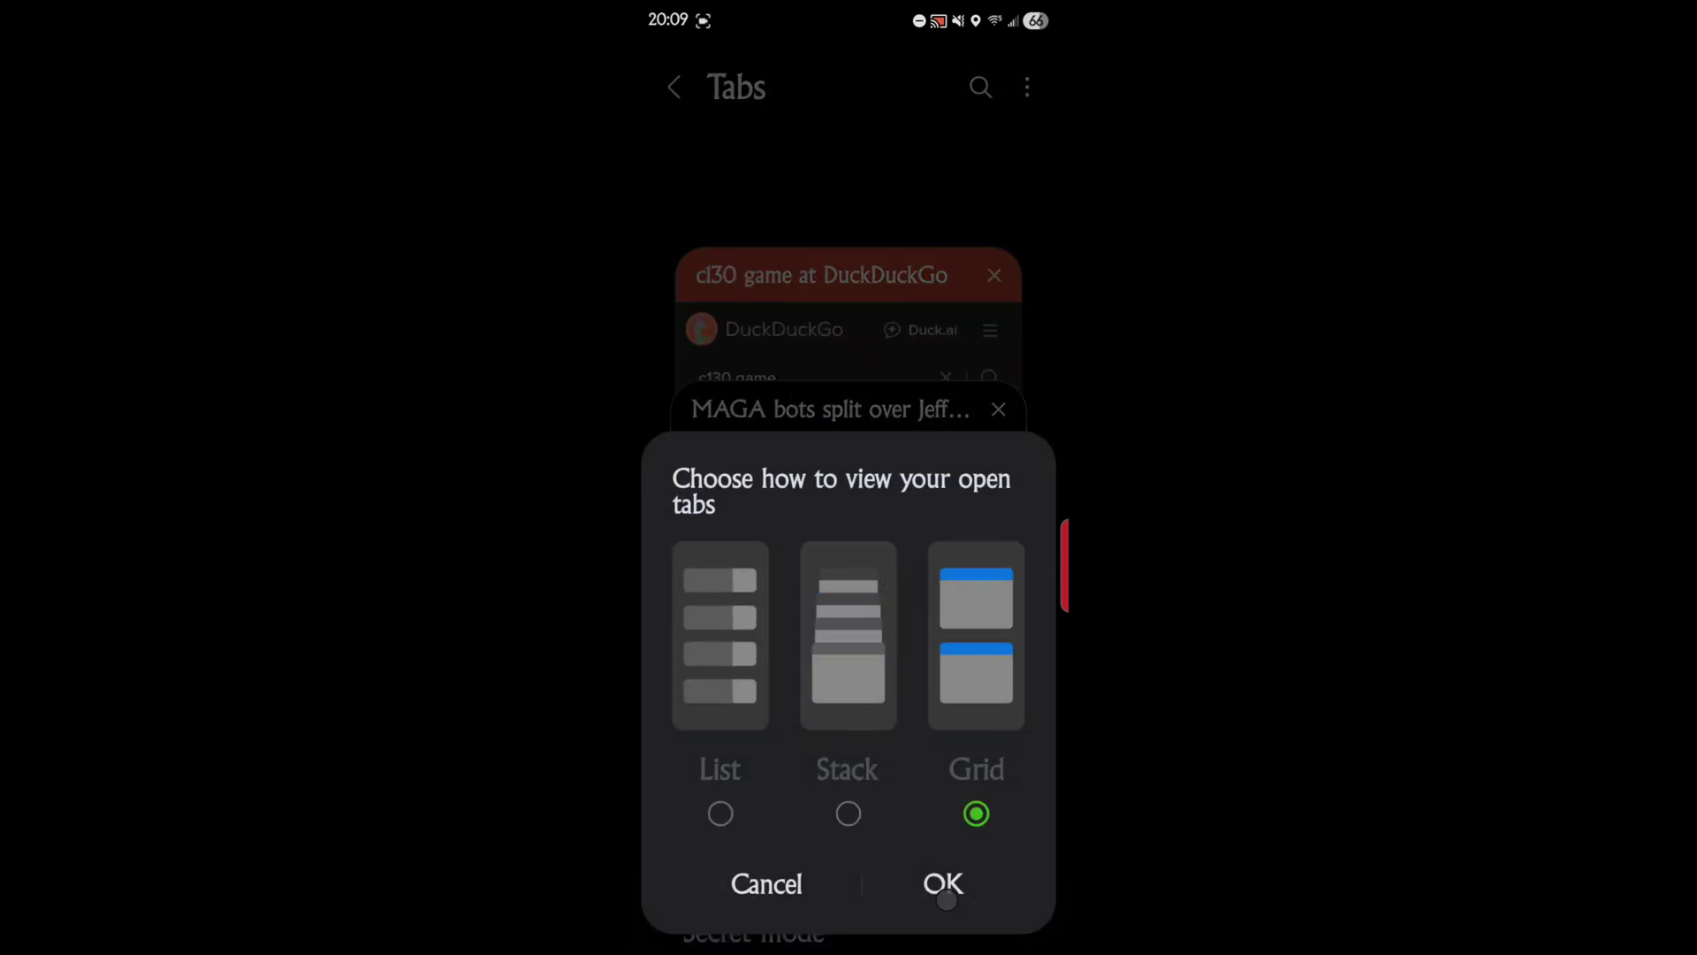
click(736, 533)
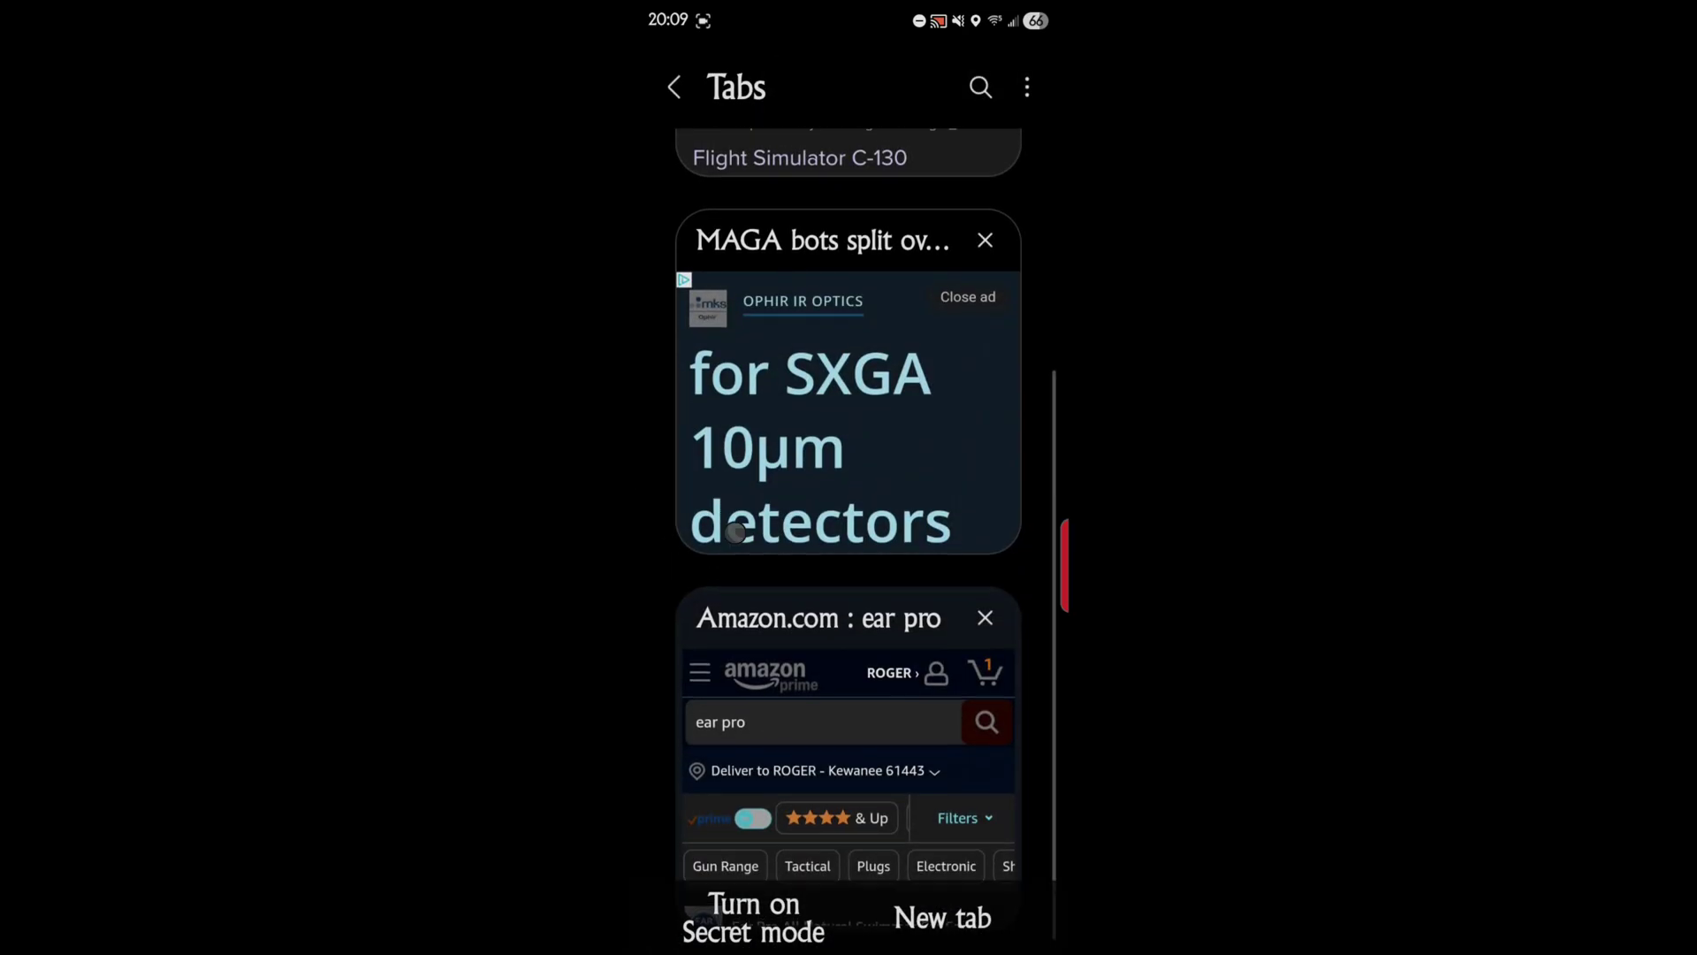
drag(736, 533, 736, 795)
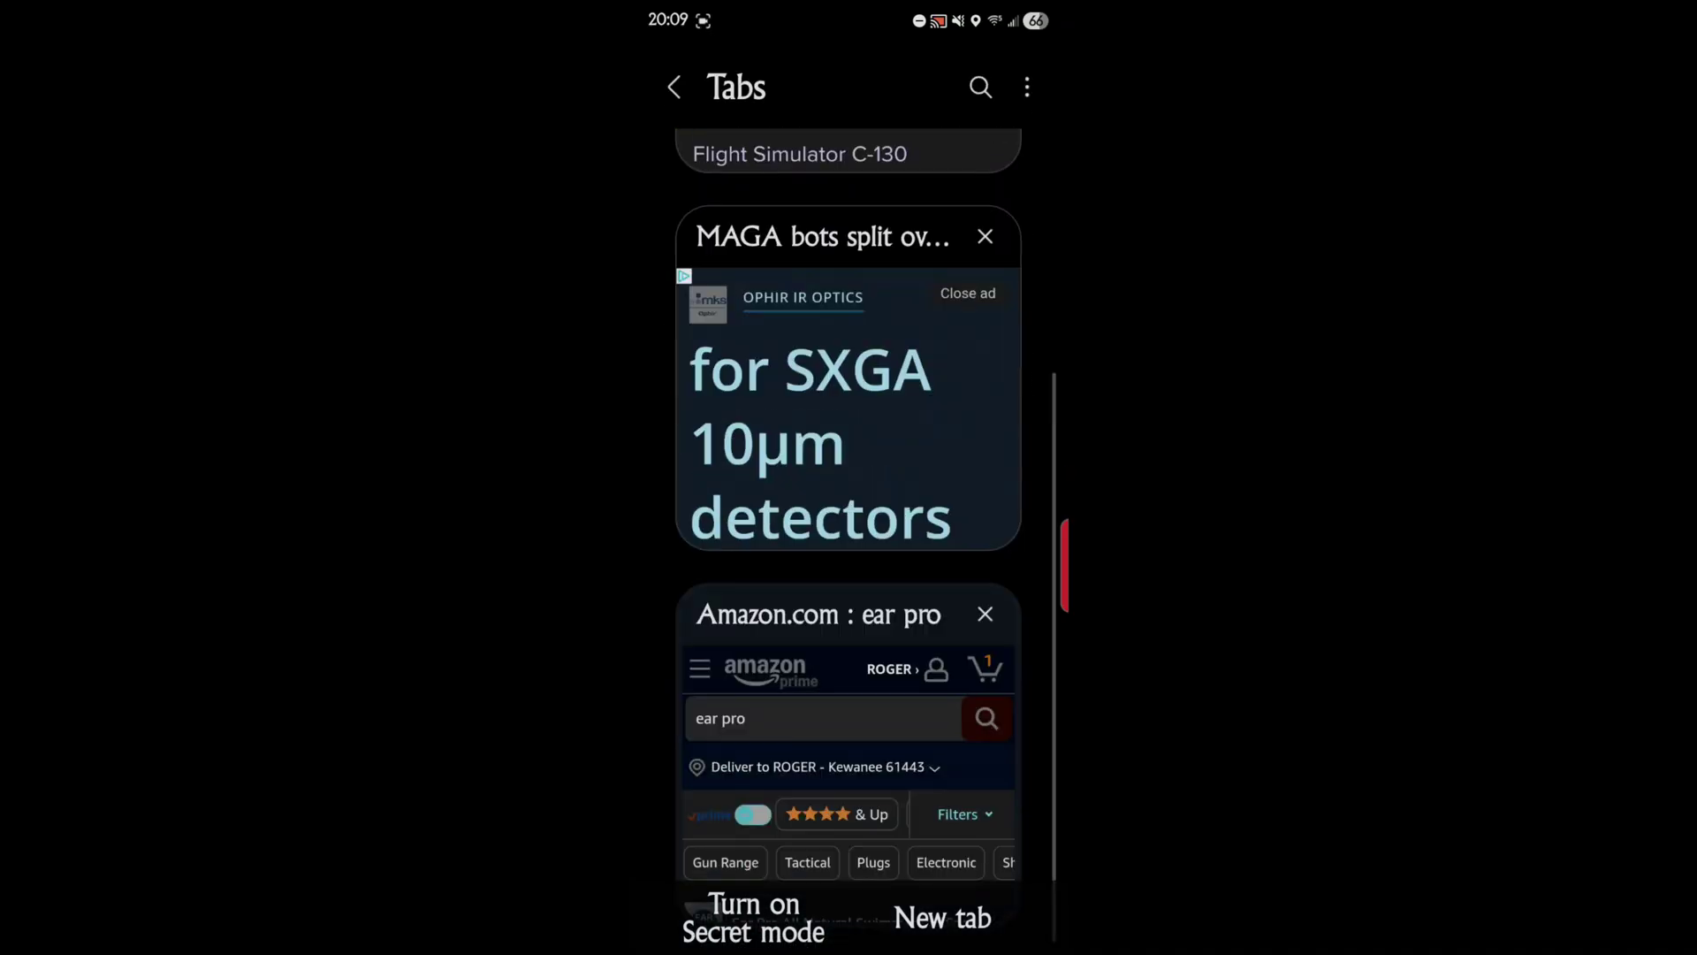
Preview the List, Stack and Grid layouts, then apply the List view
click(1027, 87)
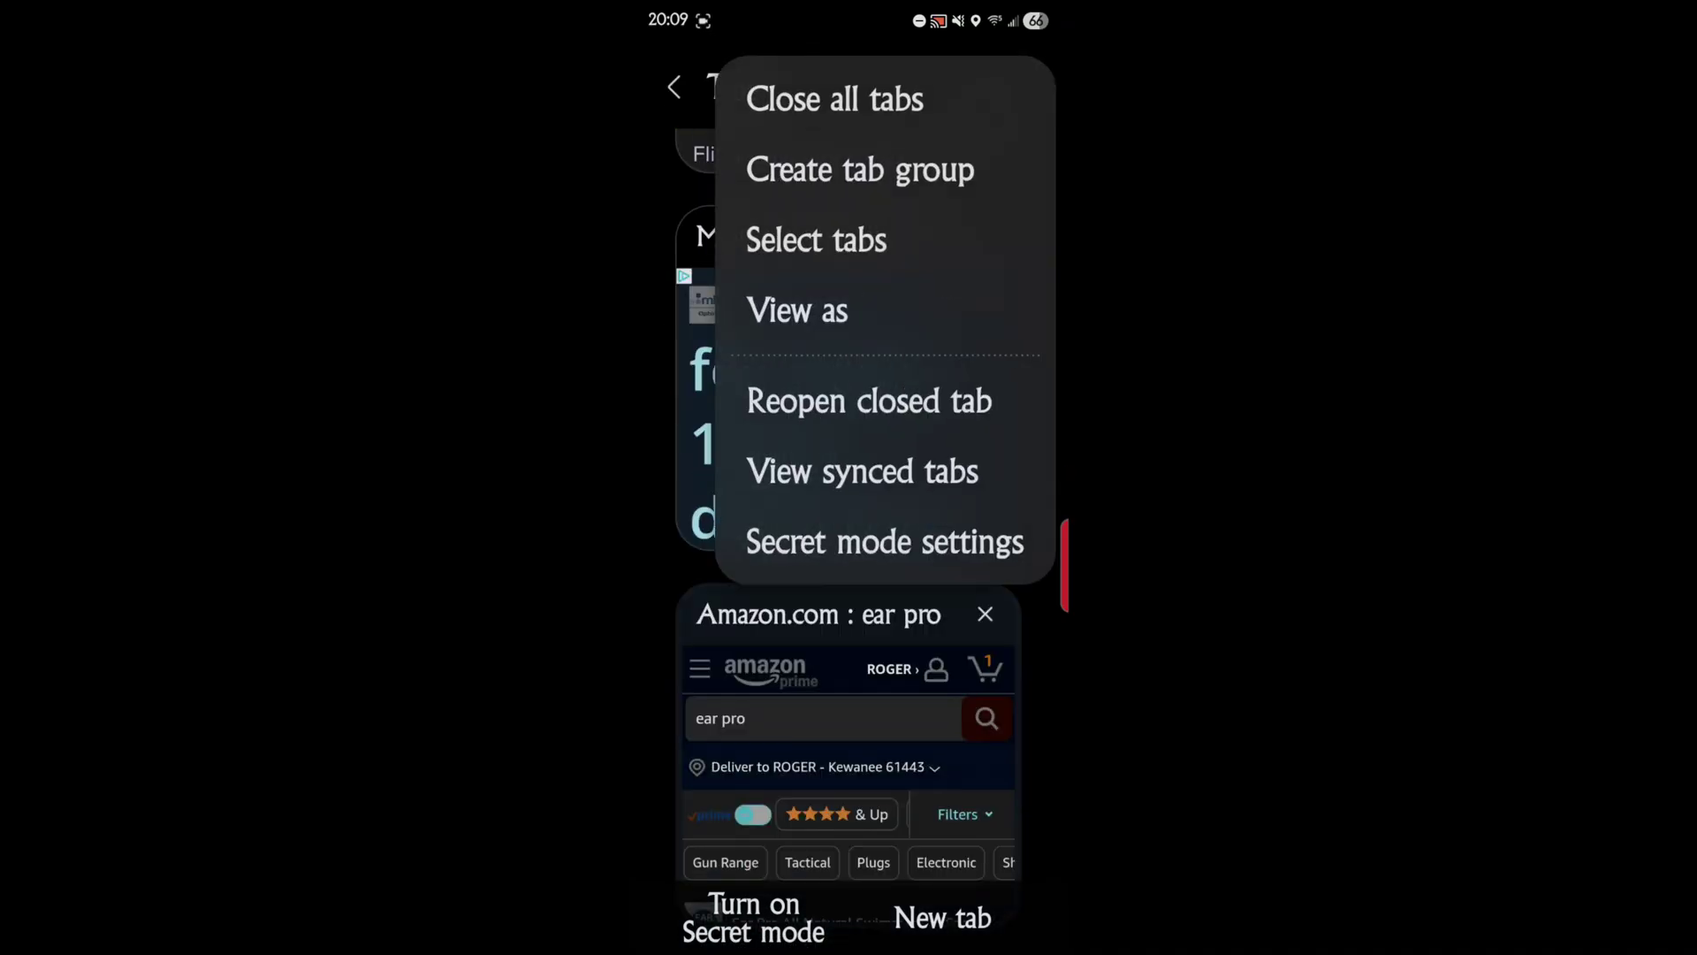
click(785, 311)
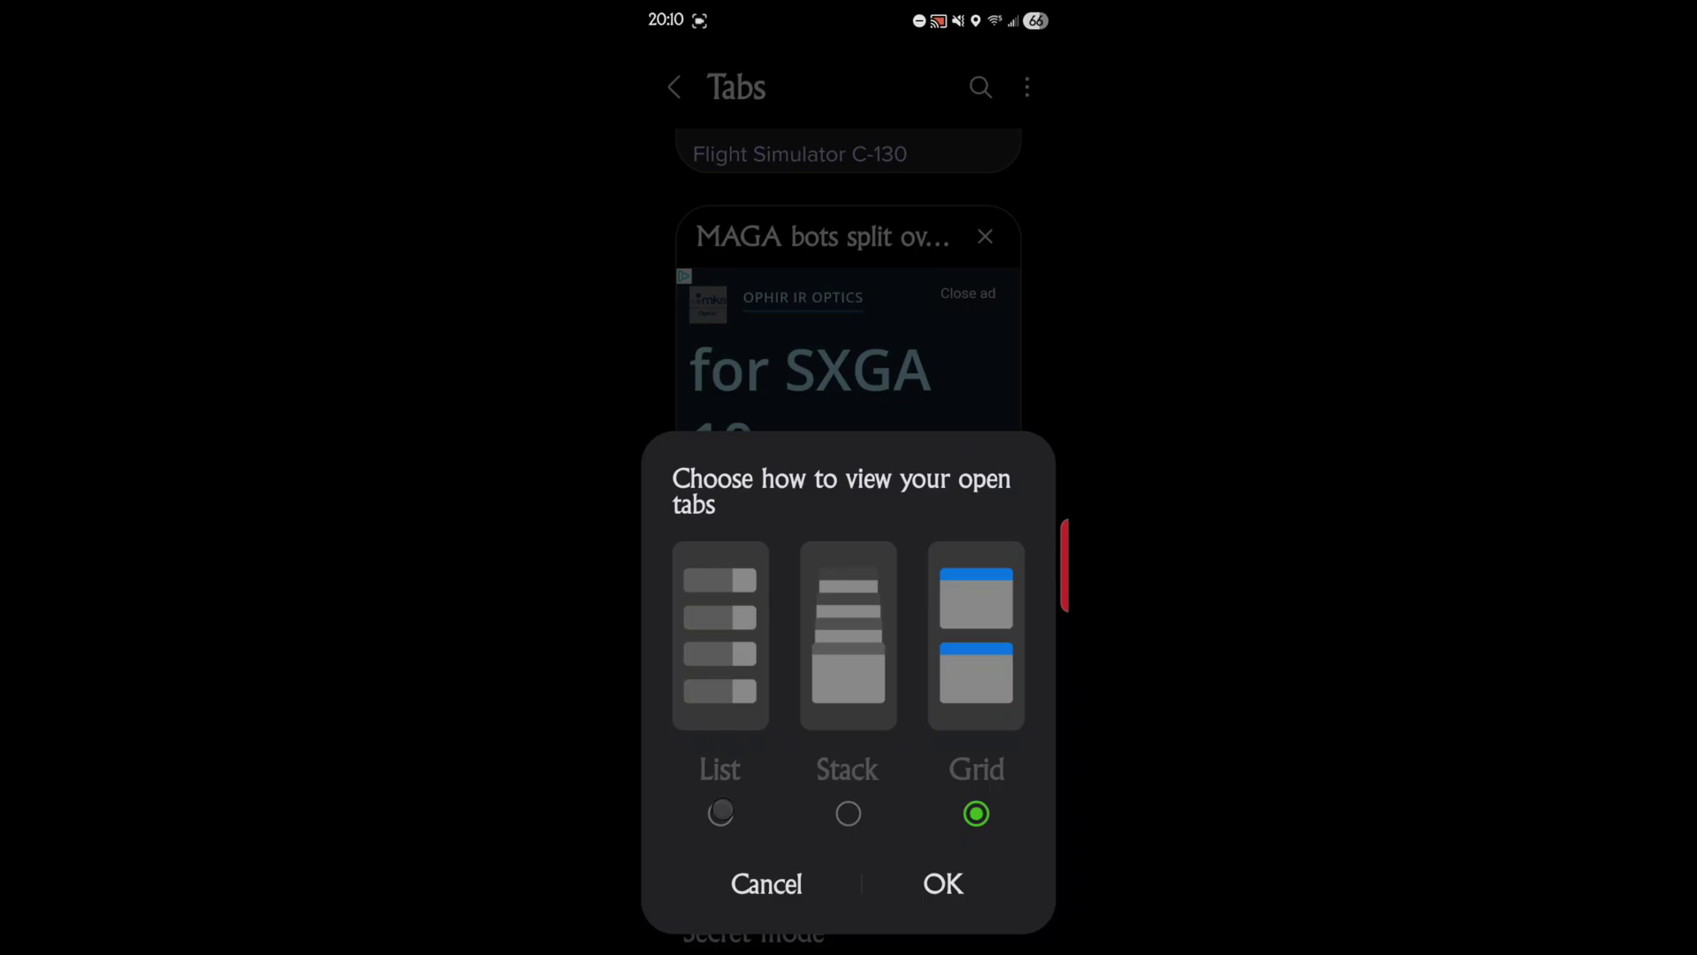
click(722, 812)
click(848, 813)
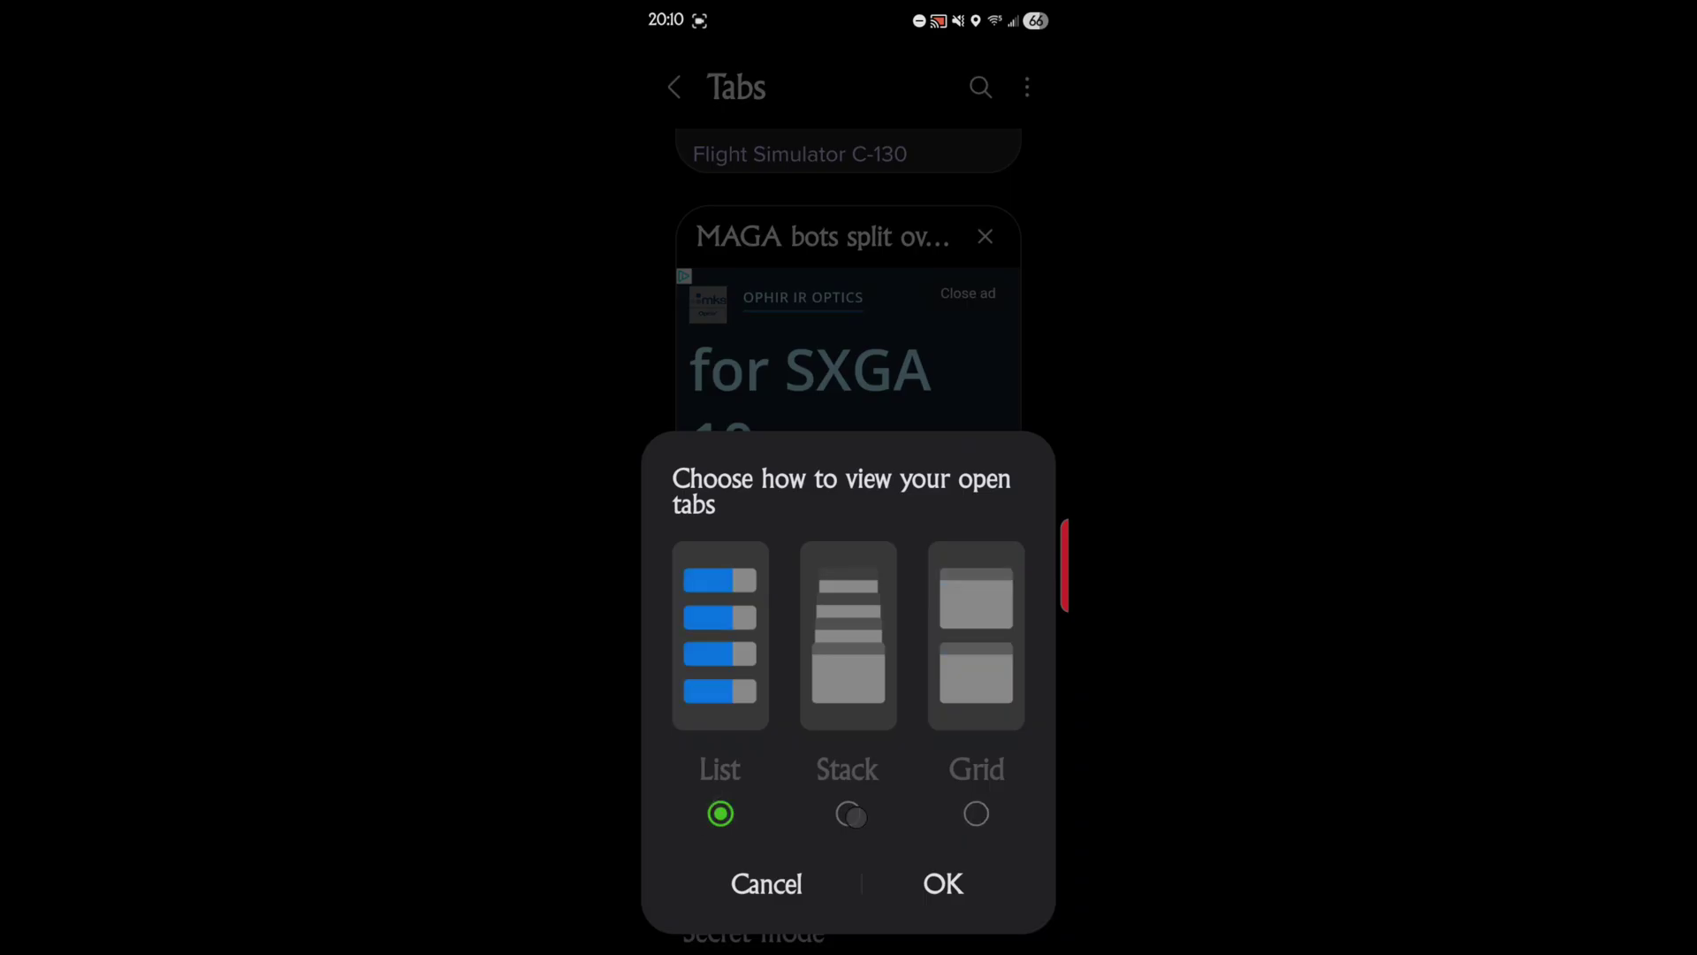
click(720, 814)
click(848, 813)
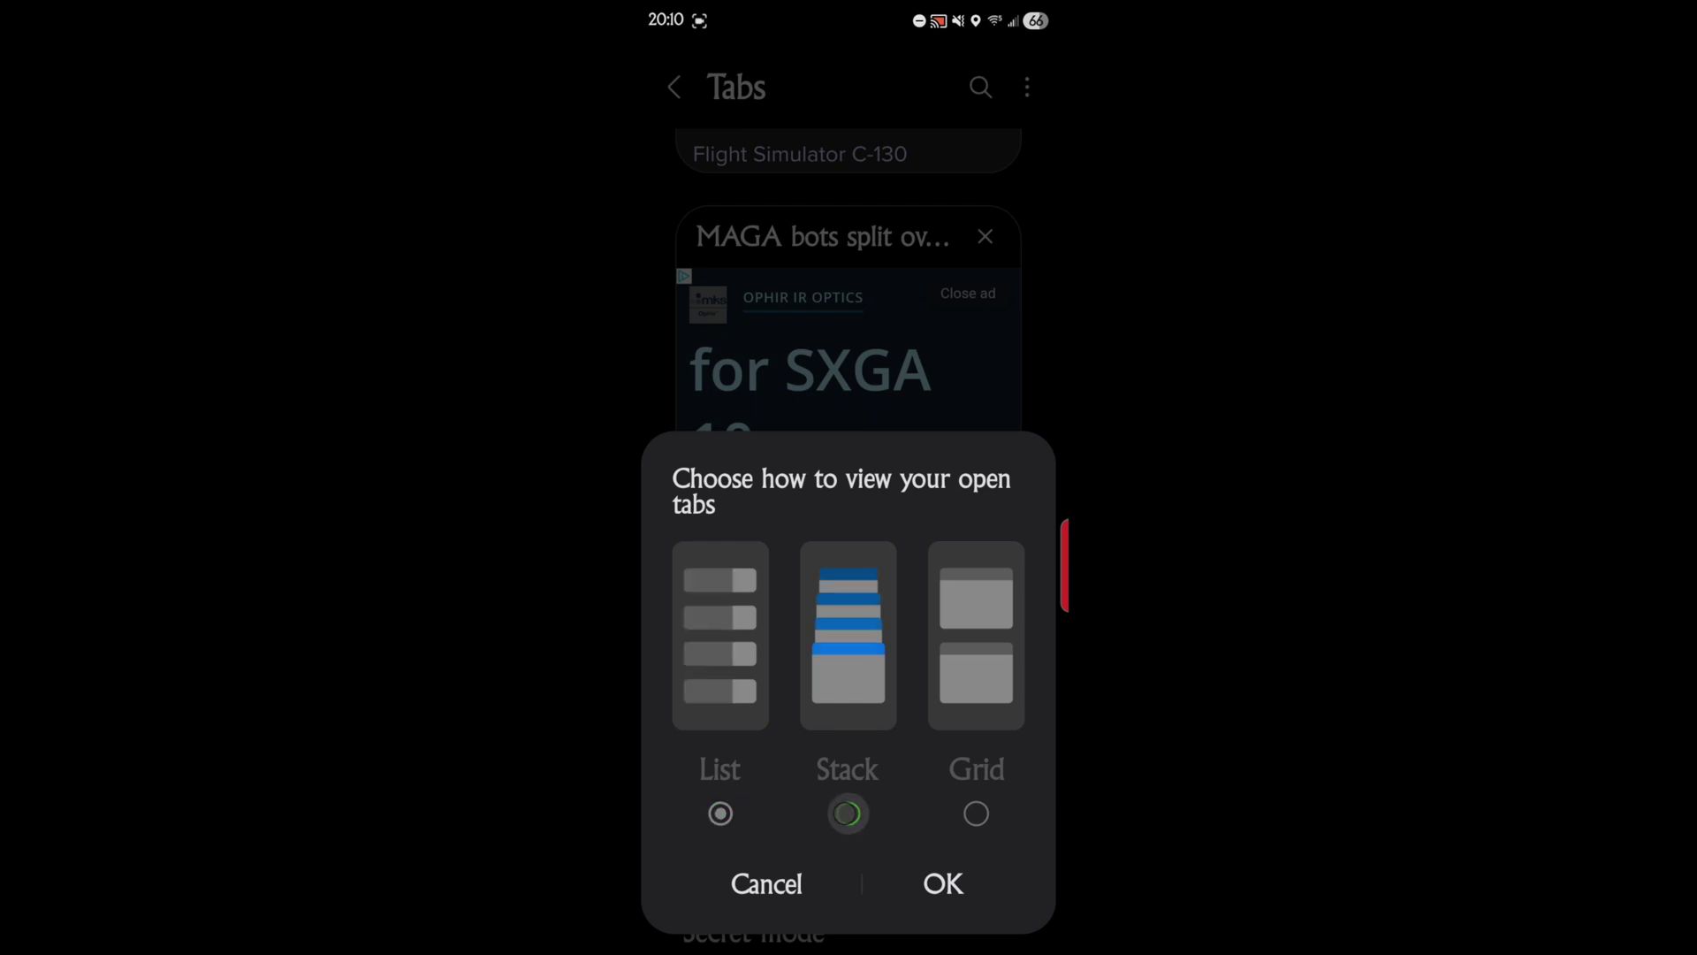
click(976, 813)
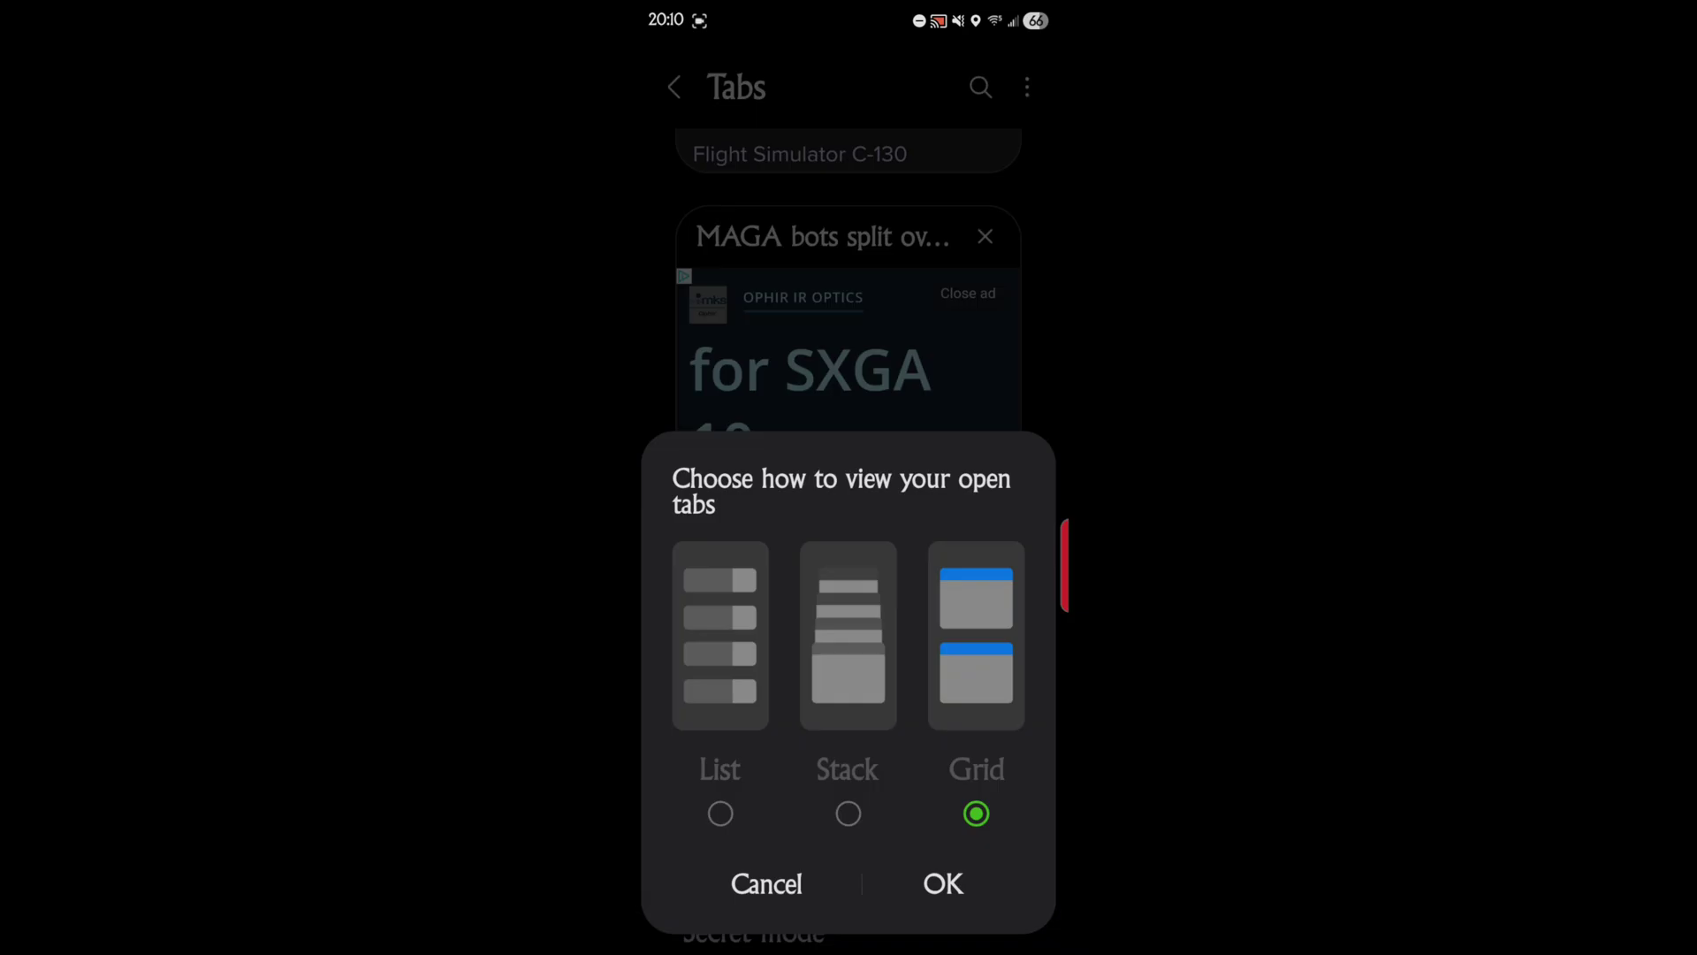
click(721, 635)
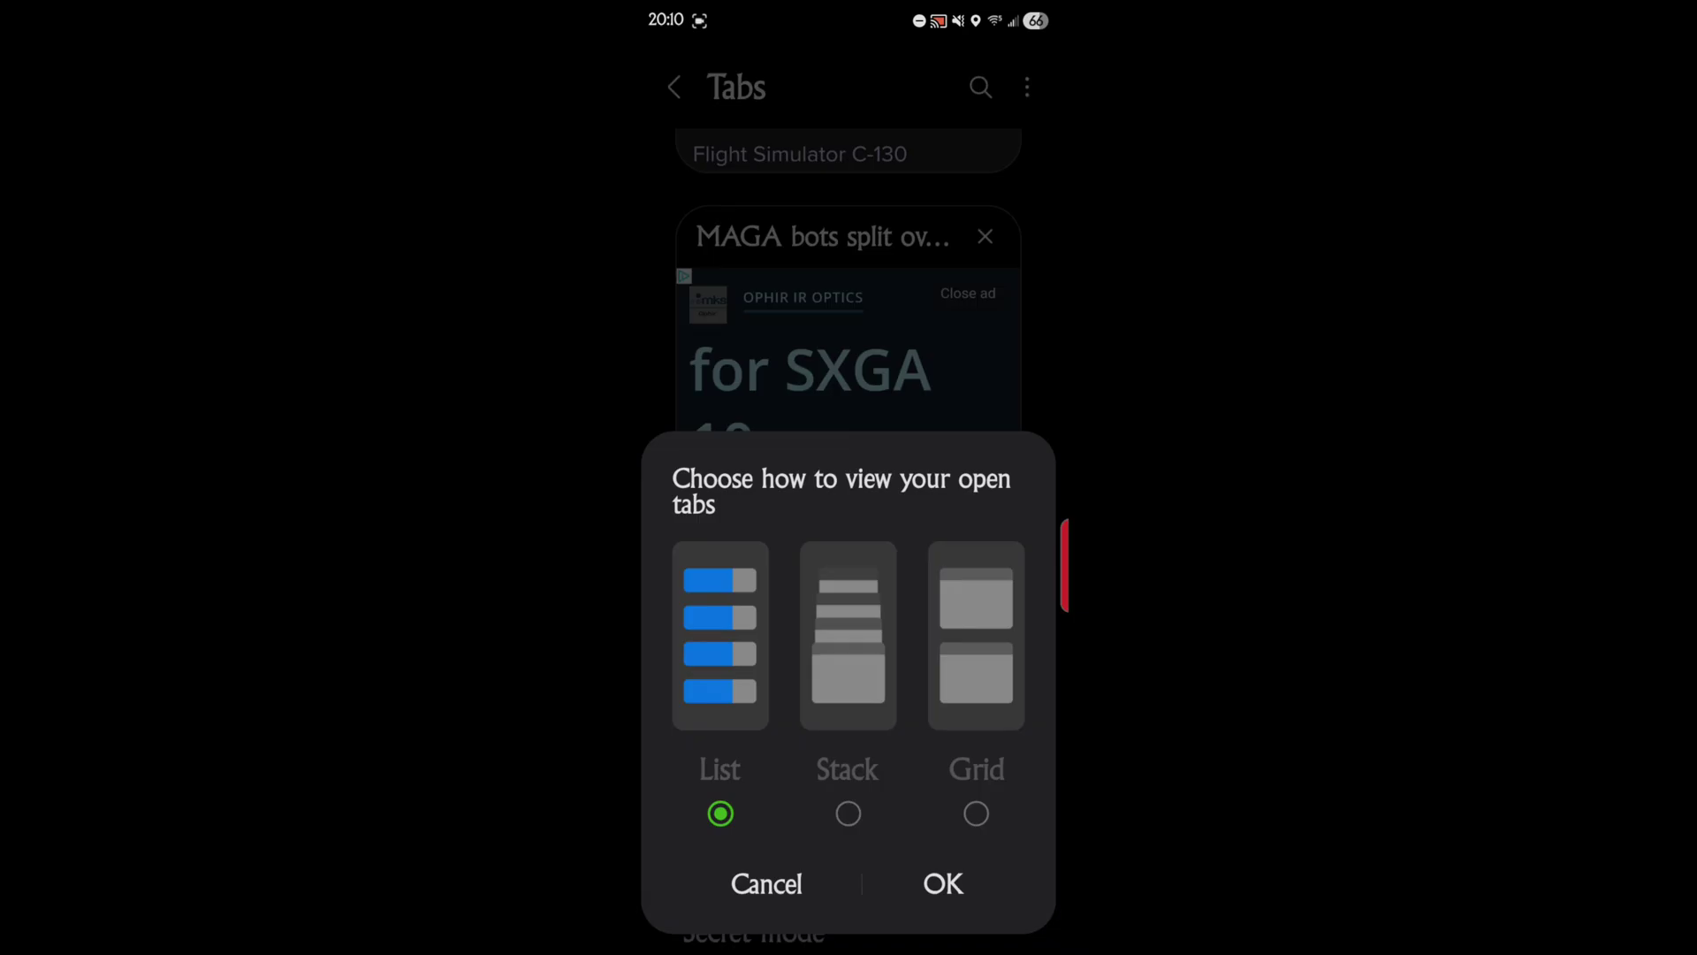
click(943, 883)
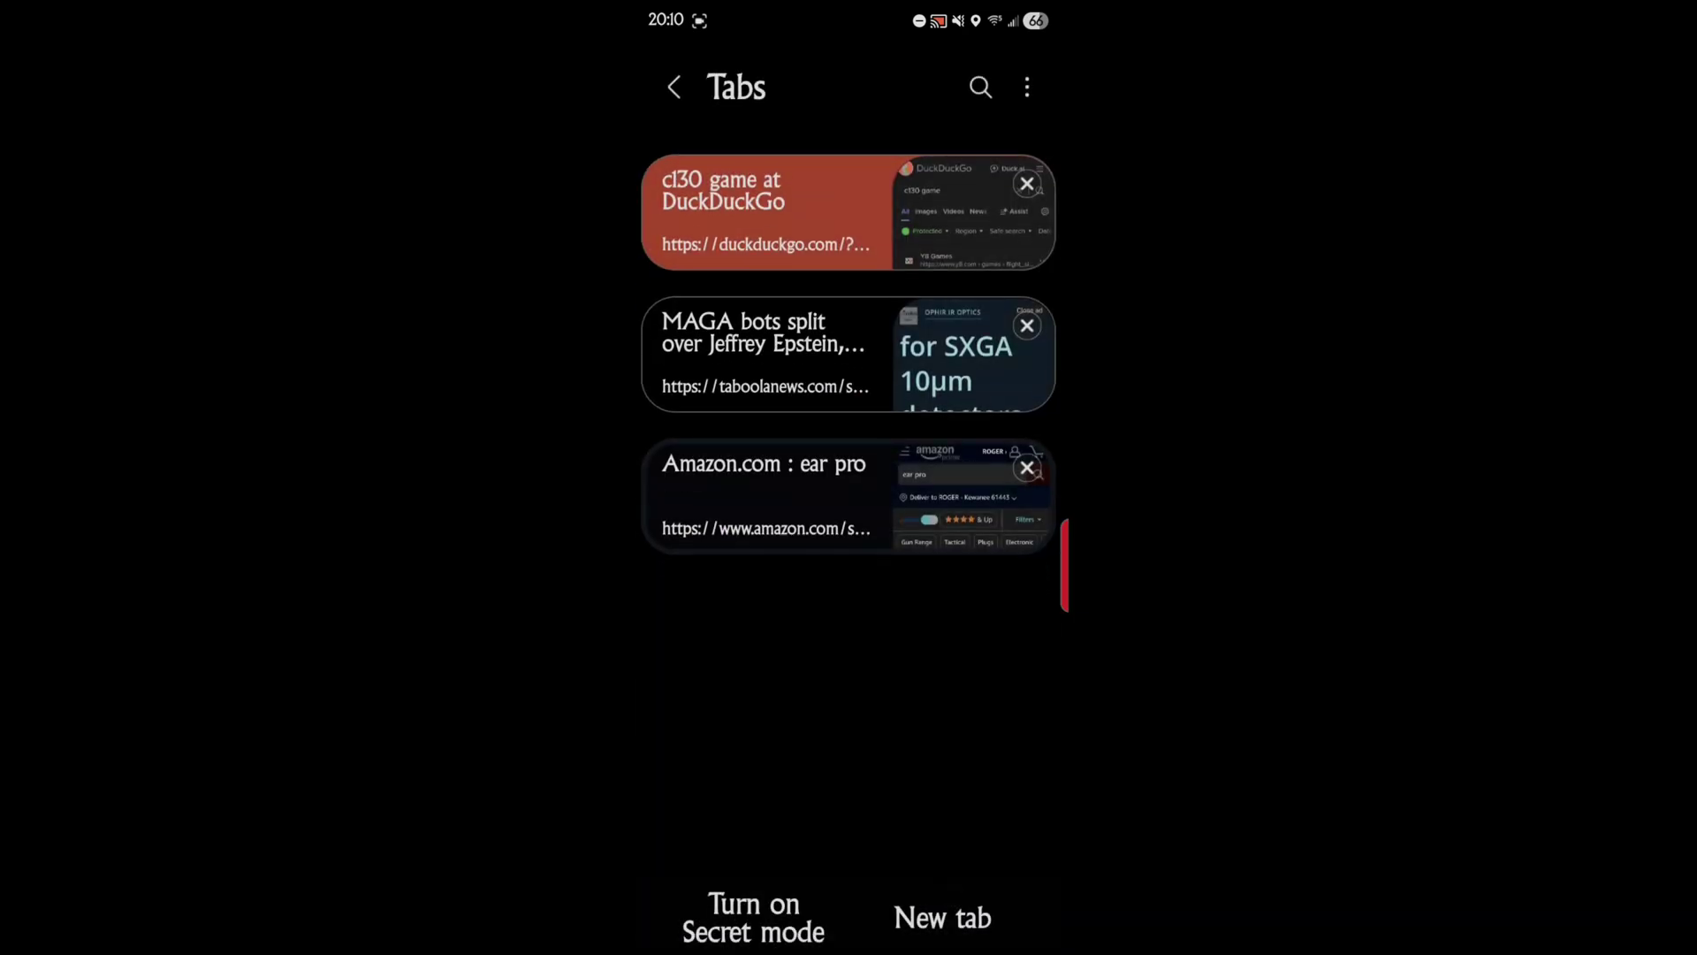
Open Synced tabs from the tab options menu
click(1026, 87)
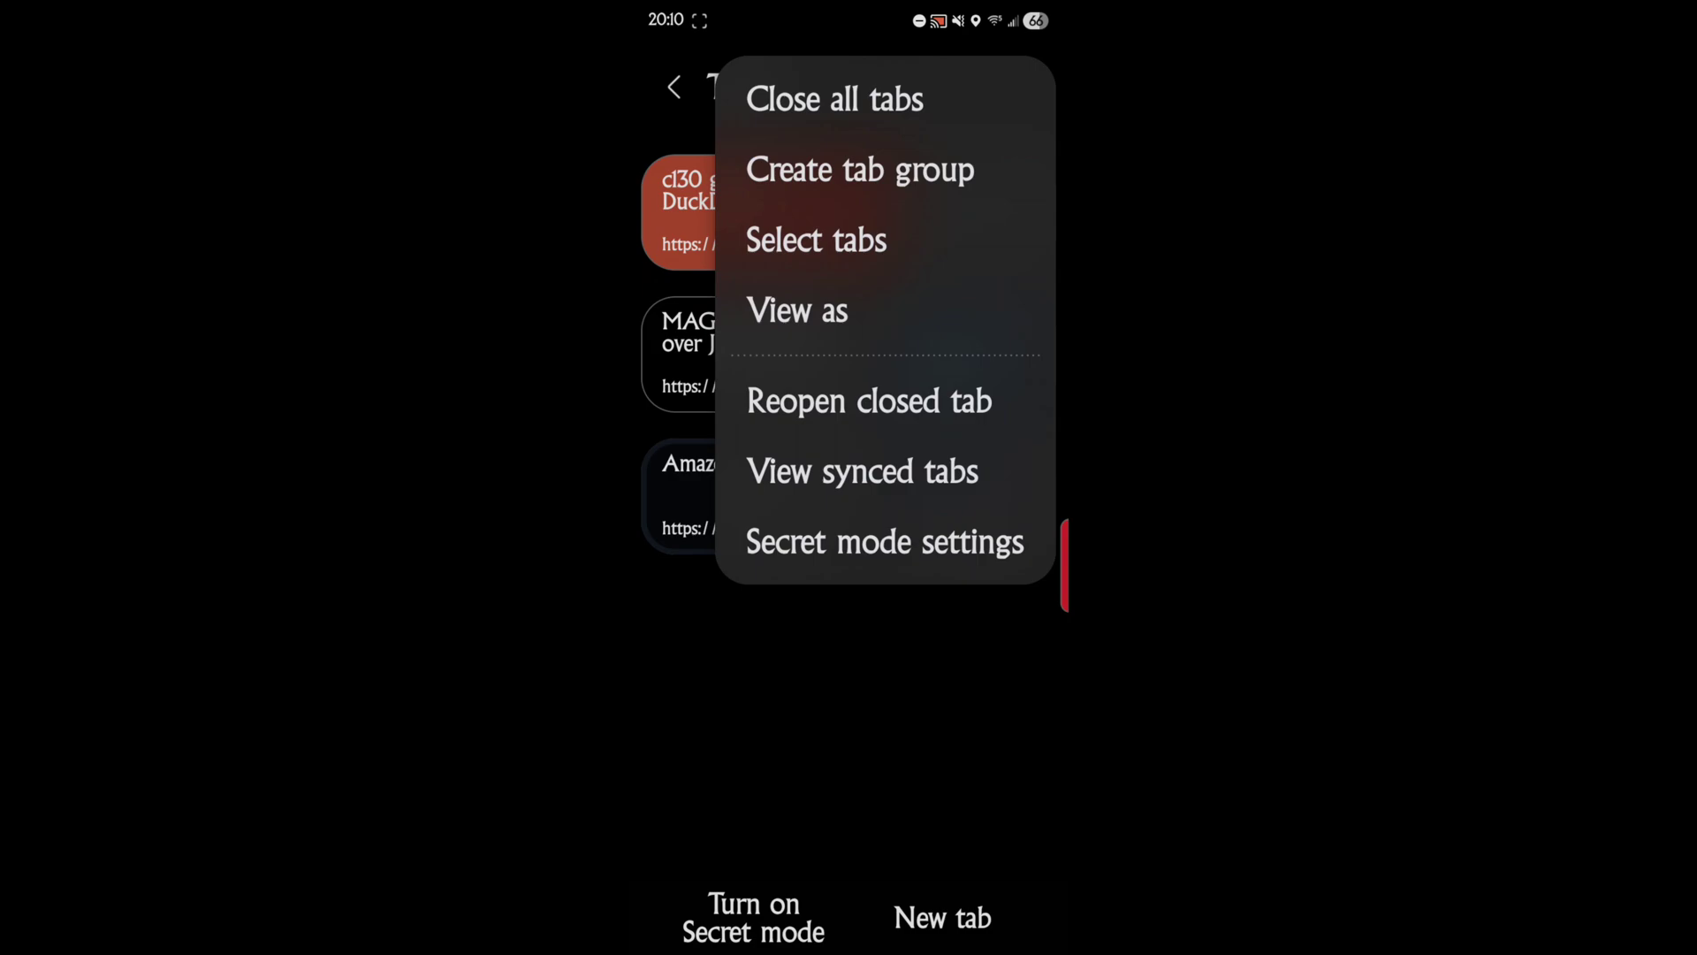
click(862, 471)
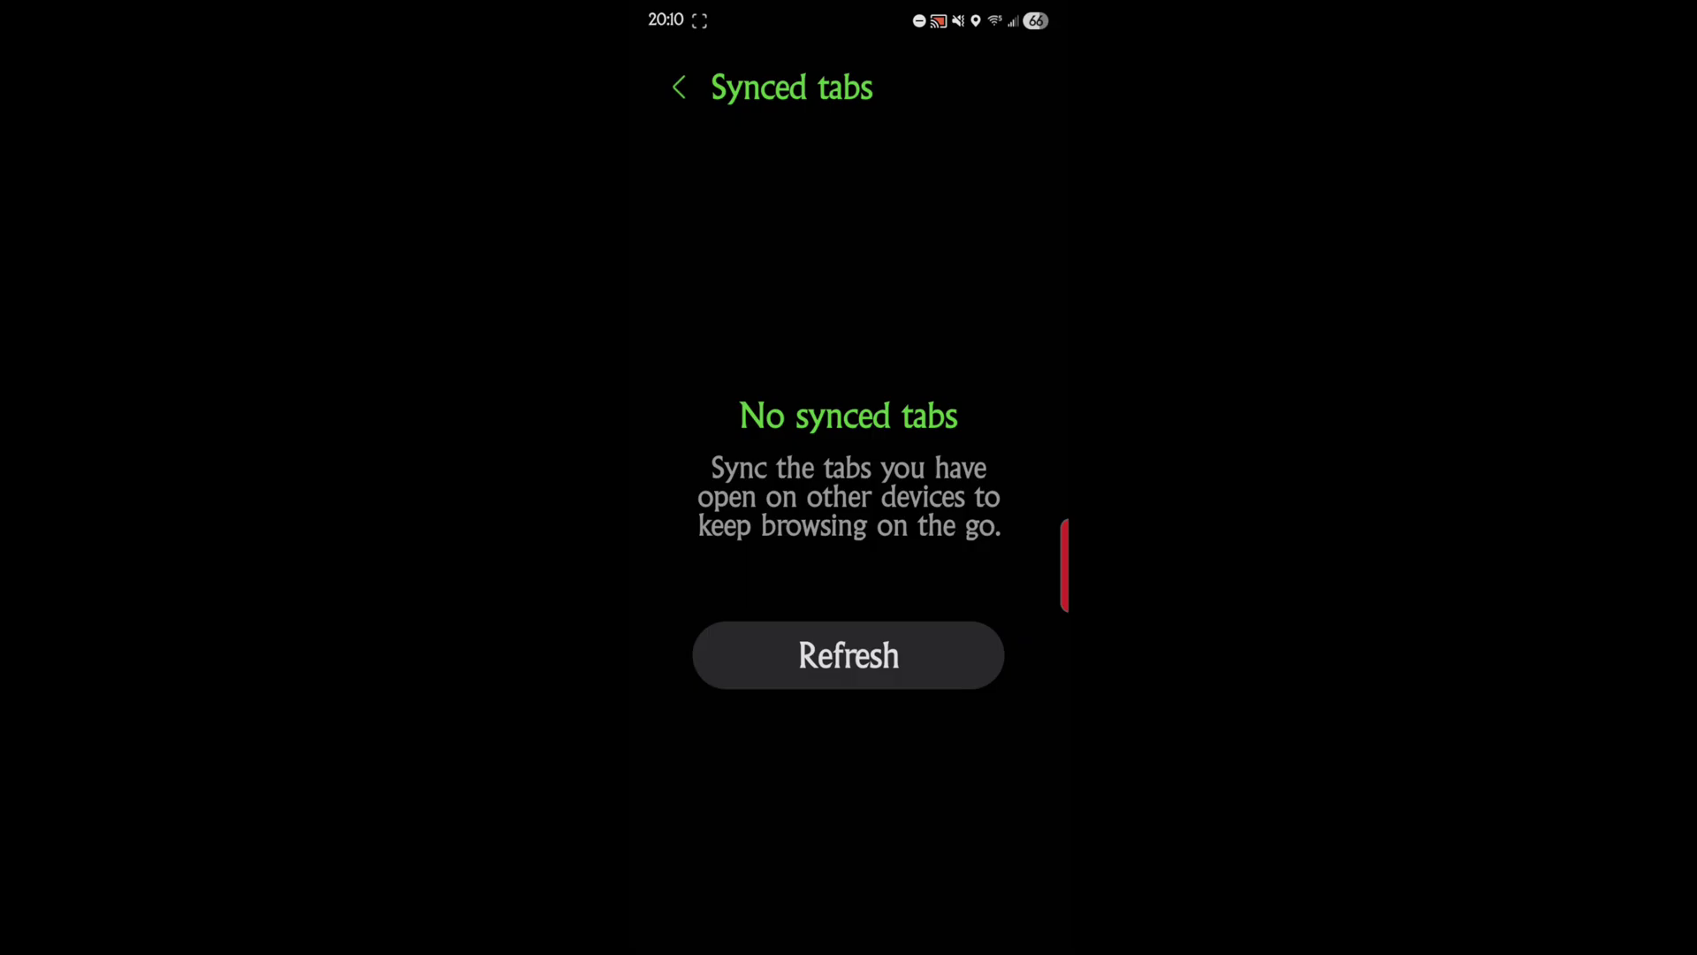
Refresh the synced tabs, which still finds none, and return to the open tabs list
click(822, 654)
click(679, 87)
Browse the Secret mode settings through to Smart anti-tracking, set to Standard protection
click(1027, 86)
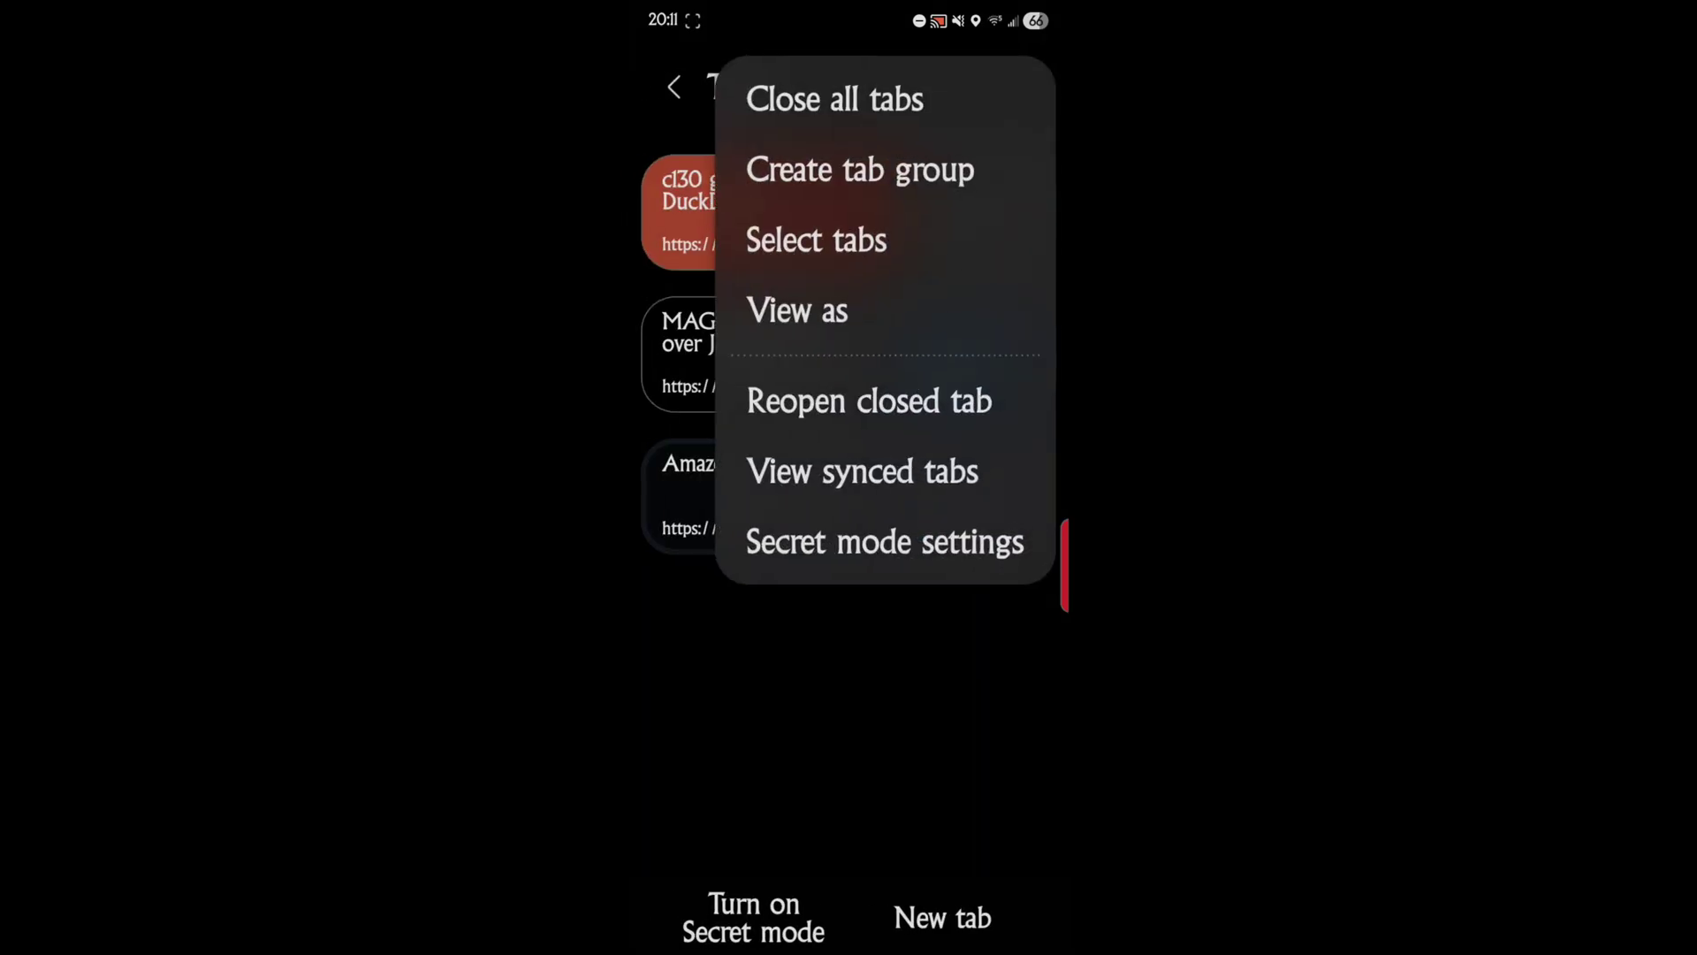
click(776, 541)
mouse_move(771, 557)
mouse_down()
mouse_move(769, 822)
mouse_move(807, 668)
mouse_up()
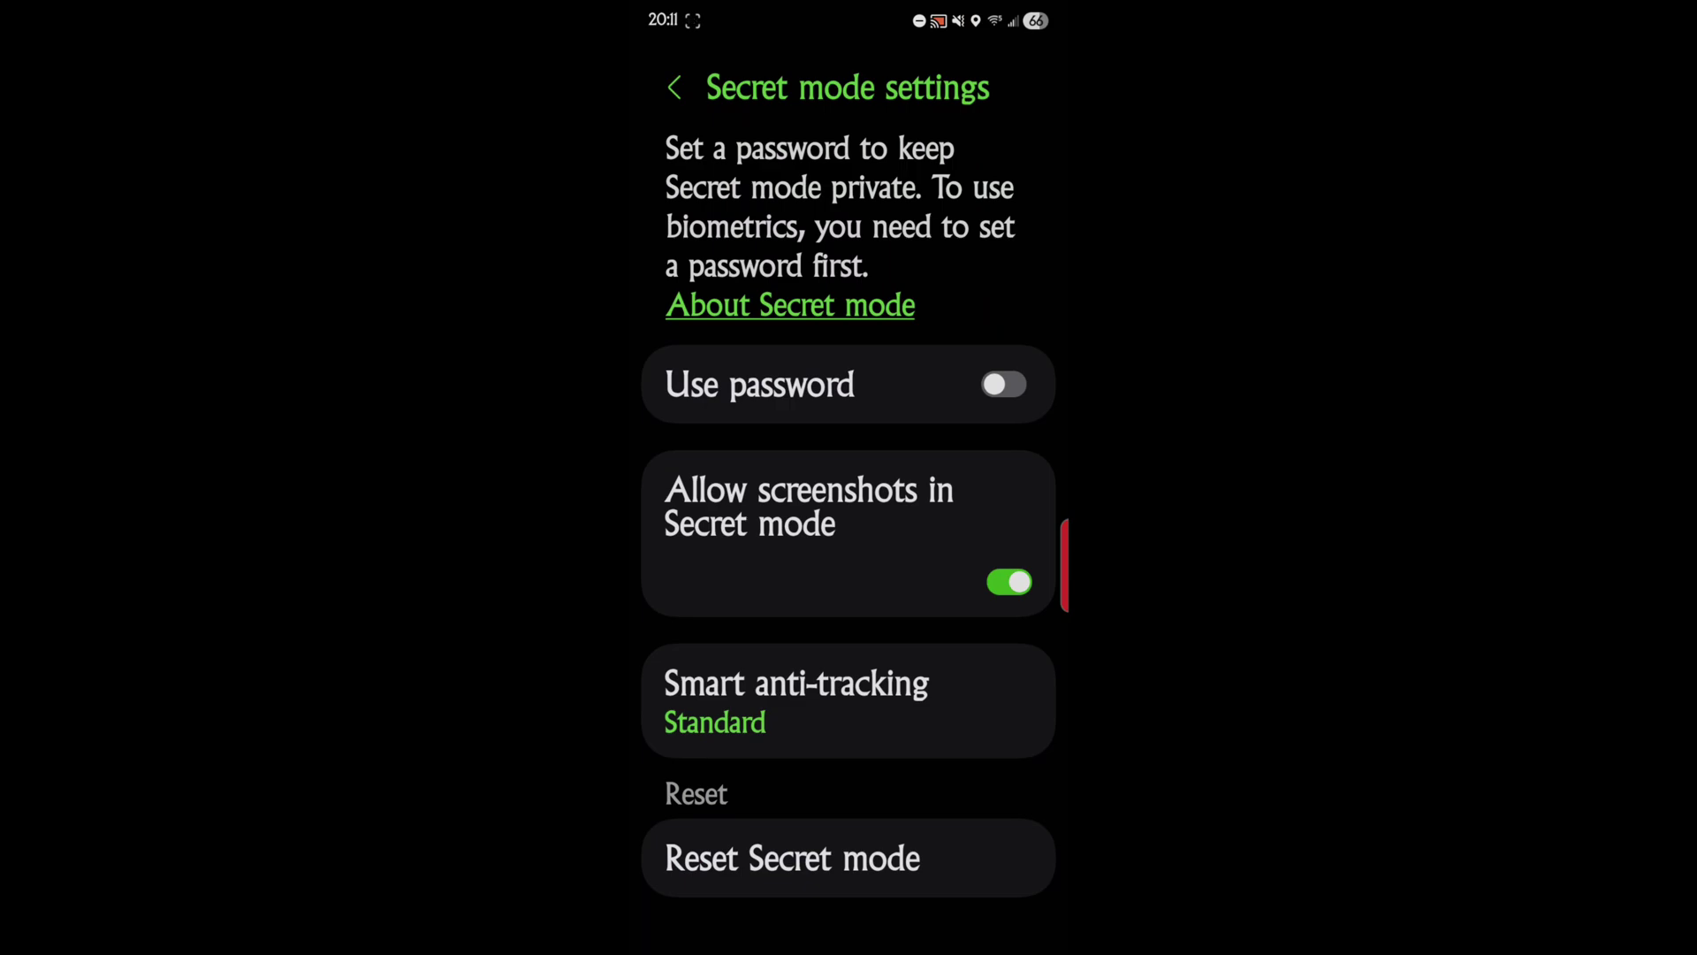
click(769, 527)
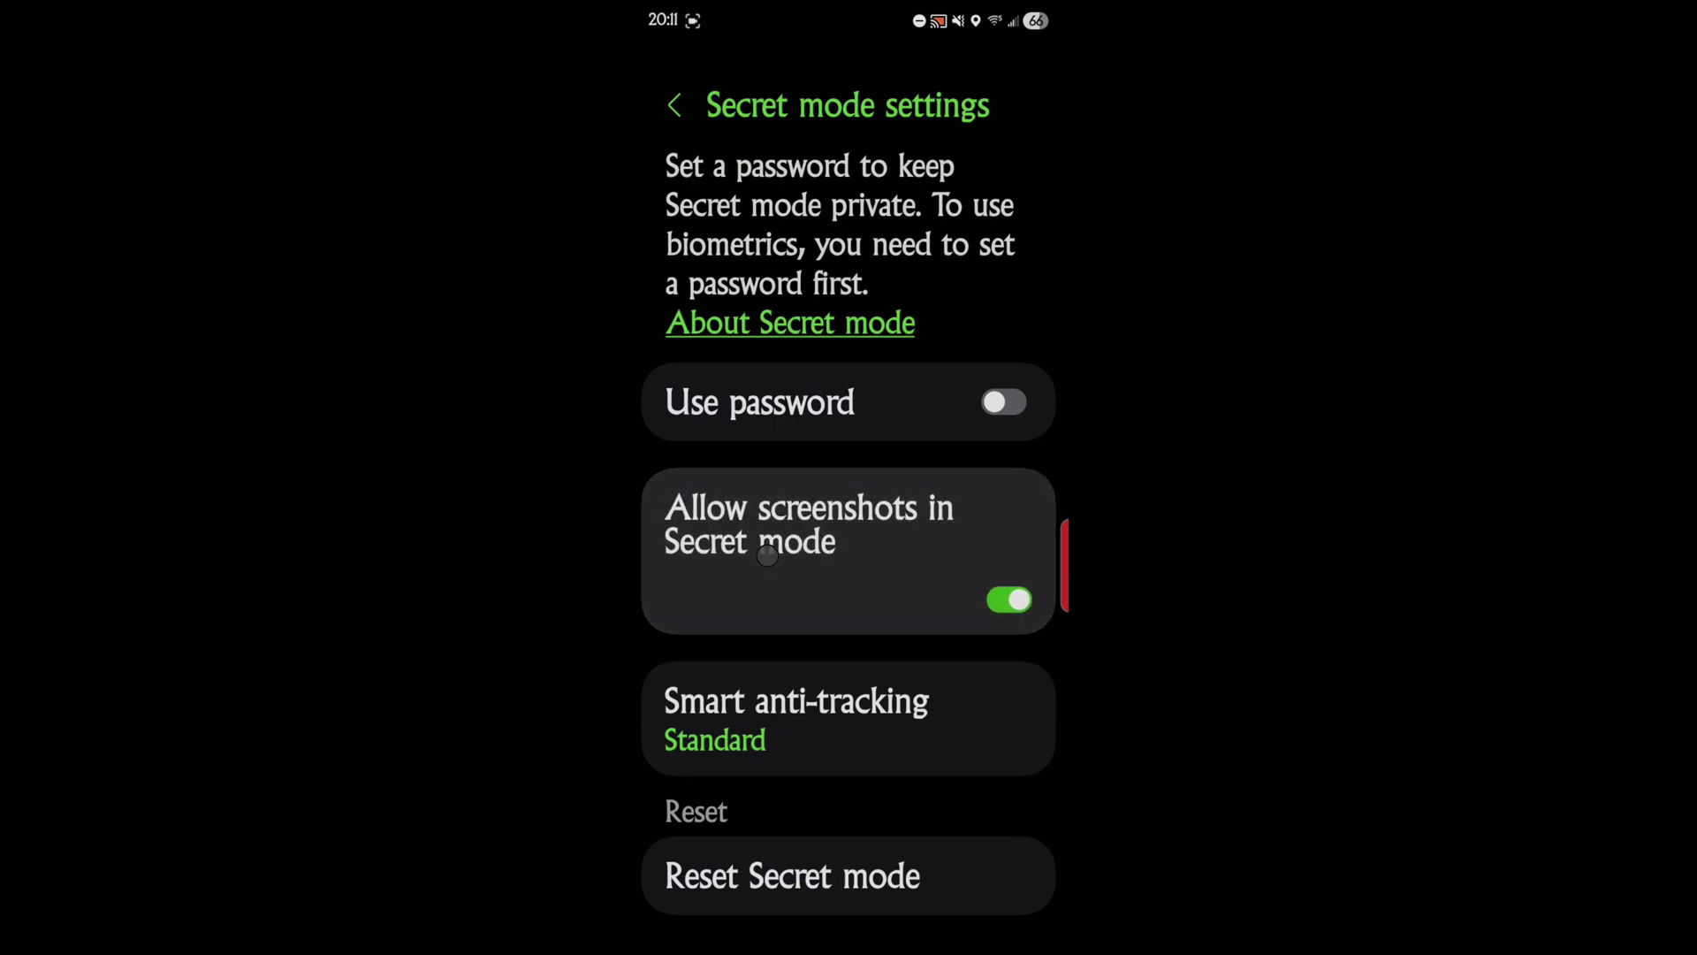
drag(769, 528, 784, 590)
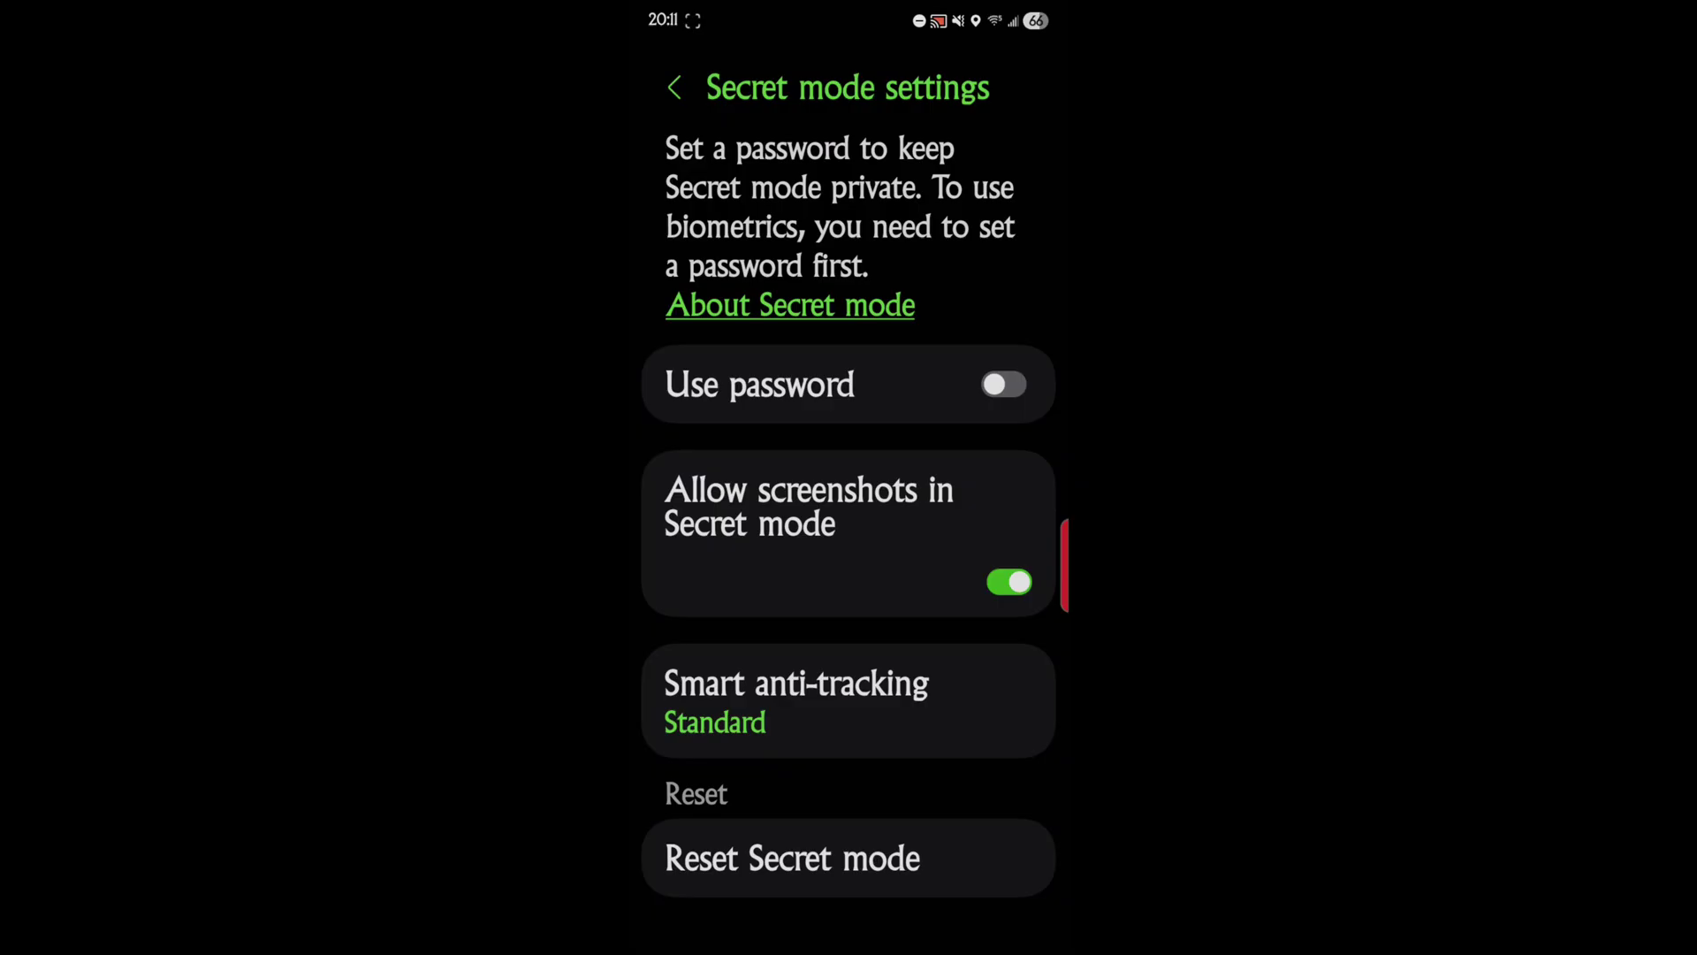
click(776, 522)
click(777, 523)
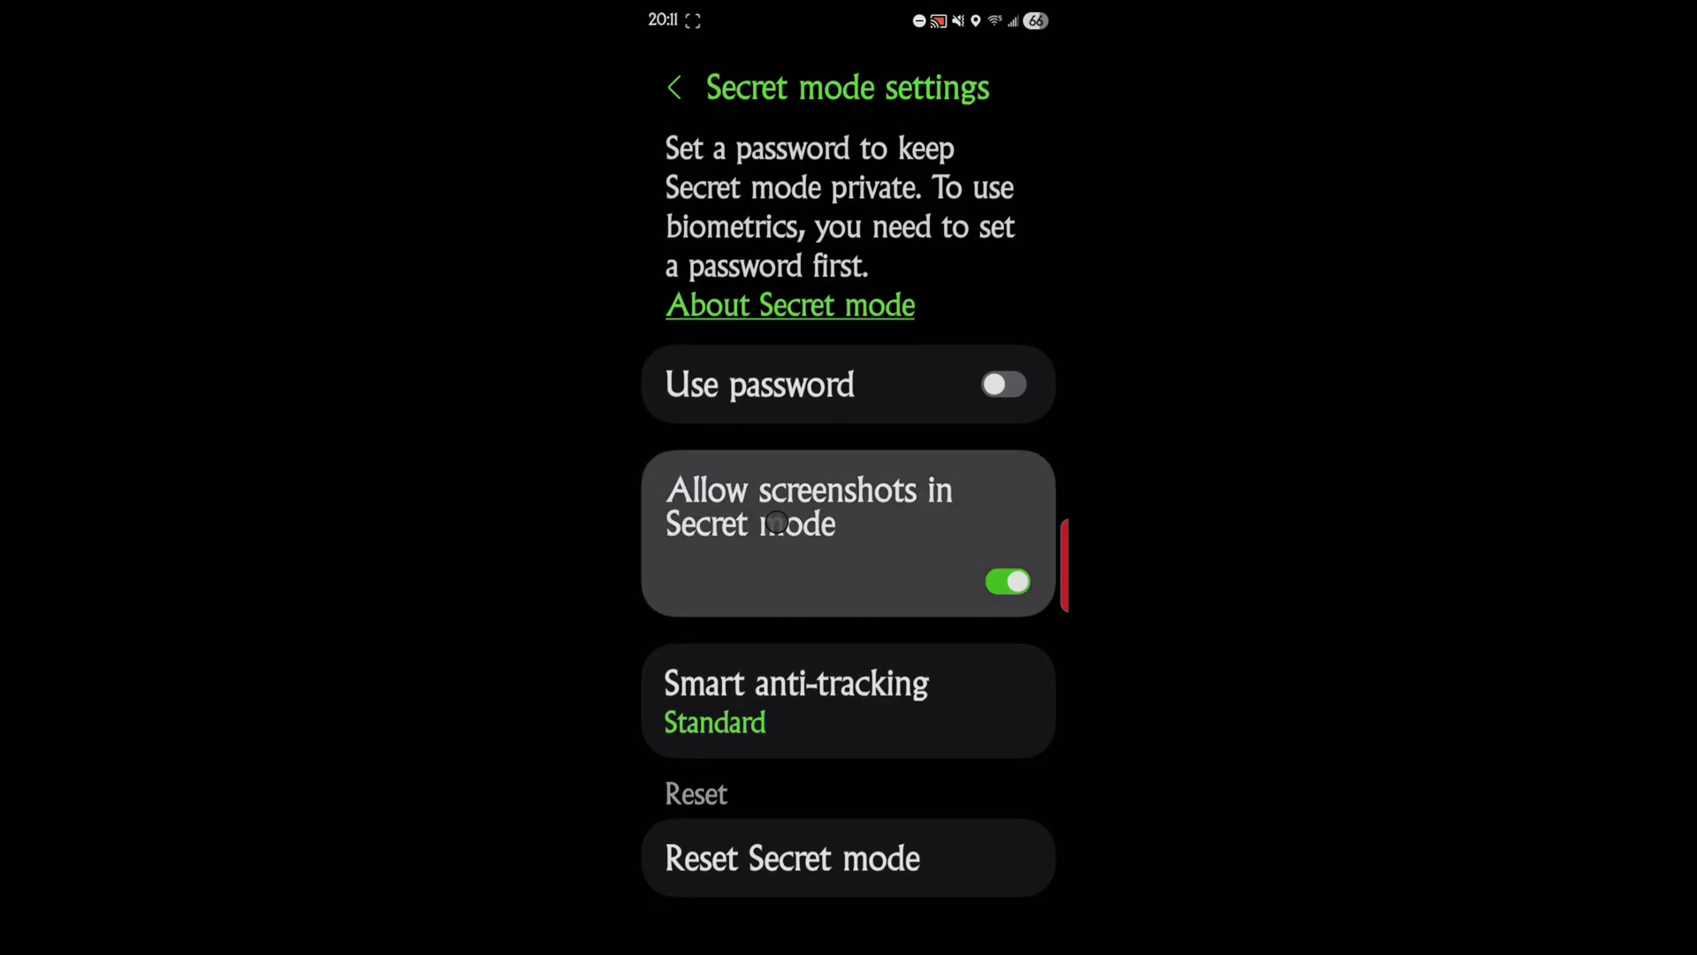
drag(776, 522, 769, 655)
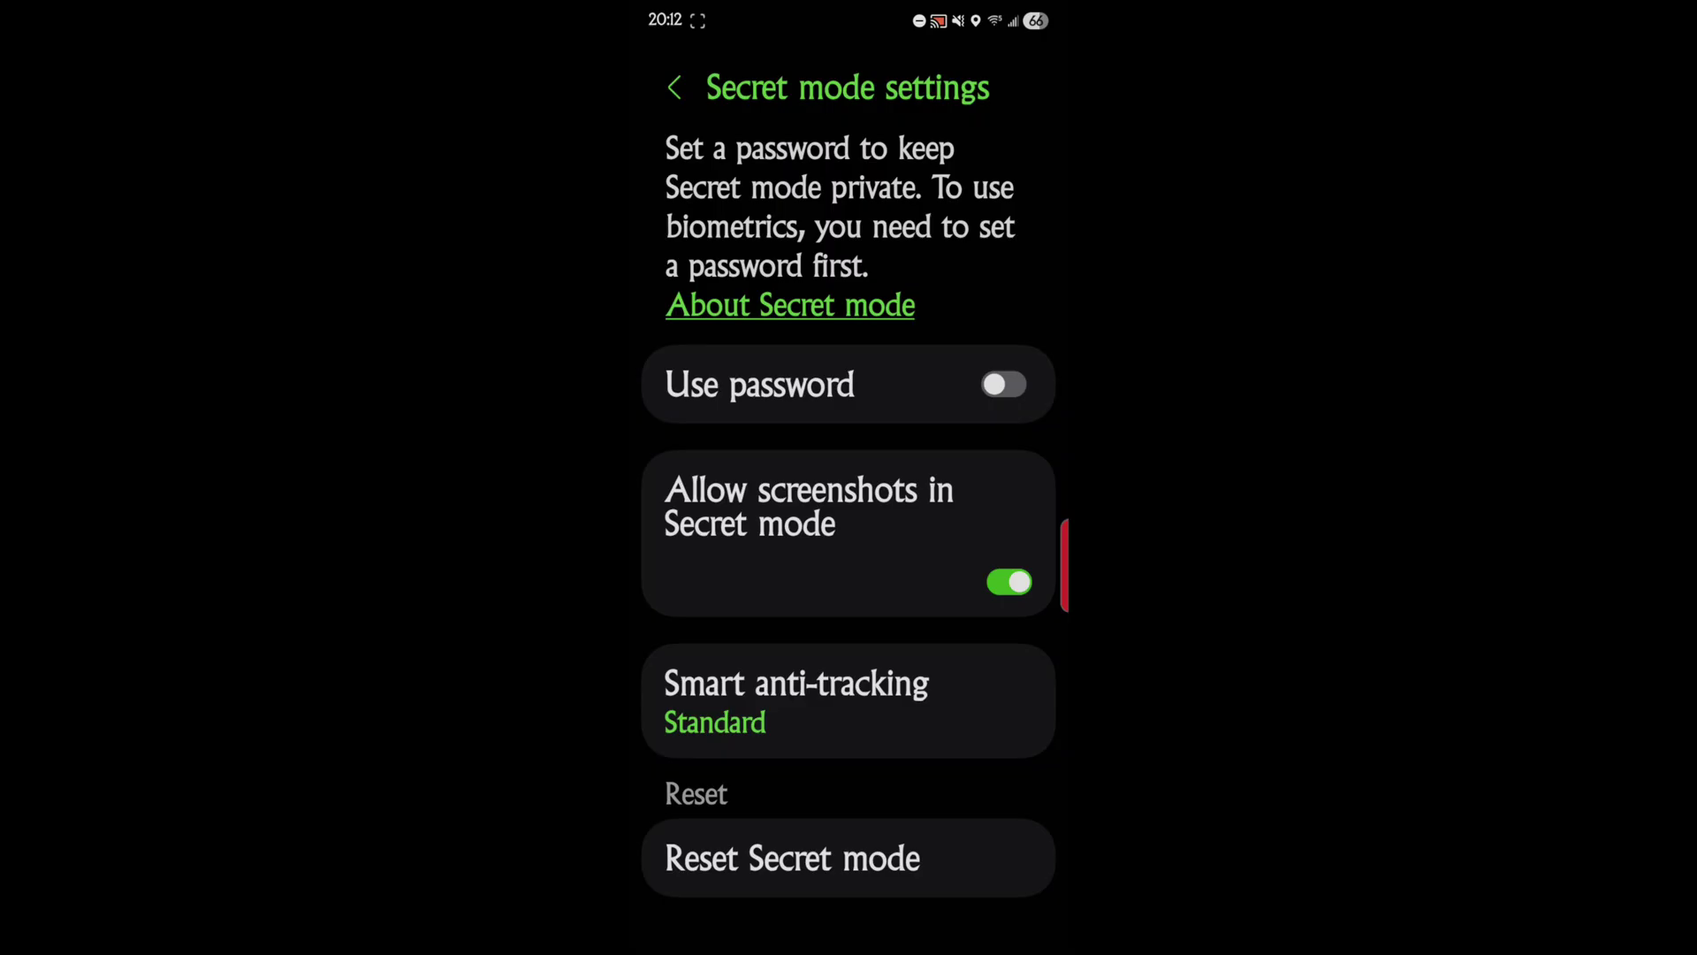
drag(703, 589, 691, 530)
click(860, 696)
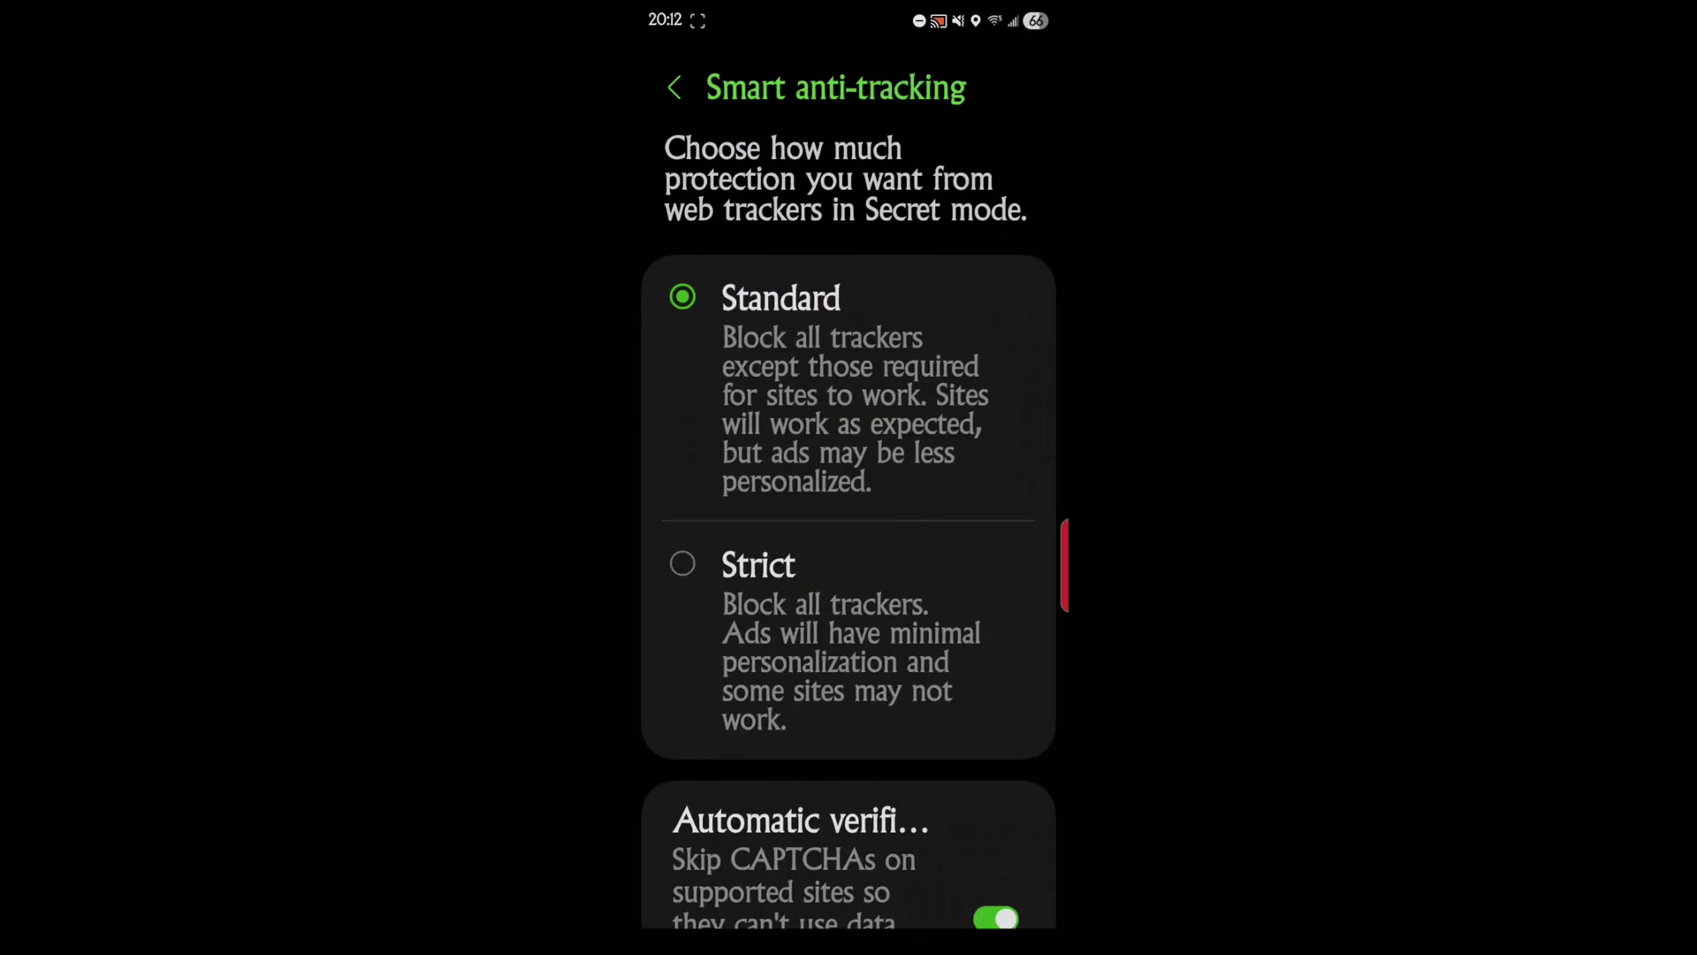
drag(739, 489, 813, 644)
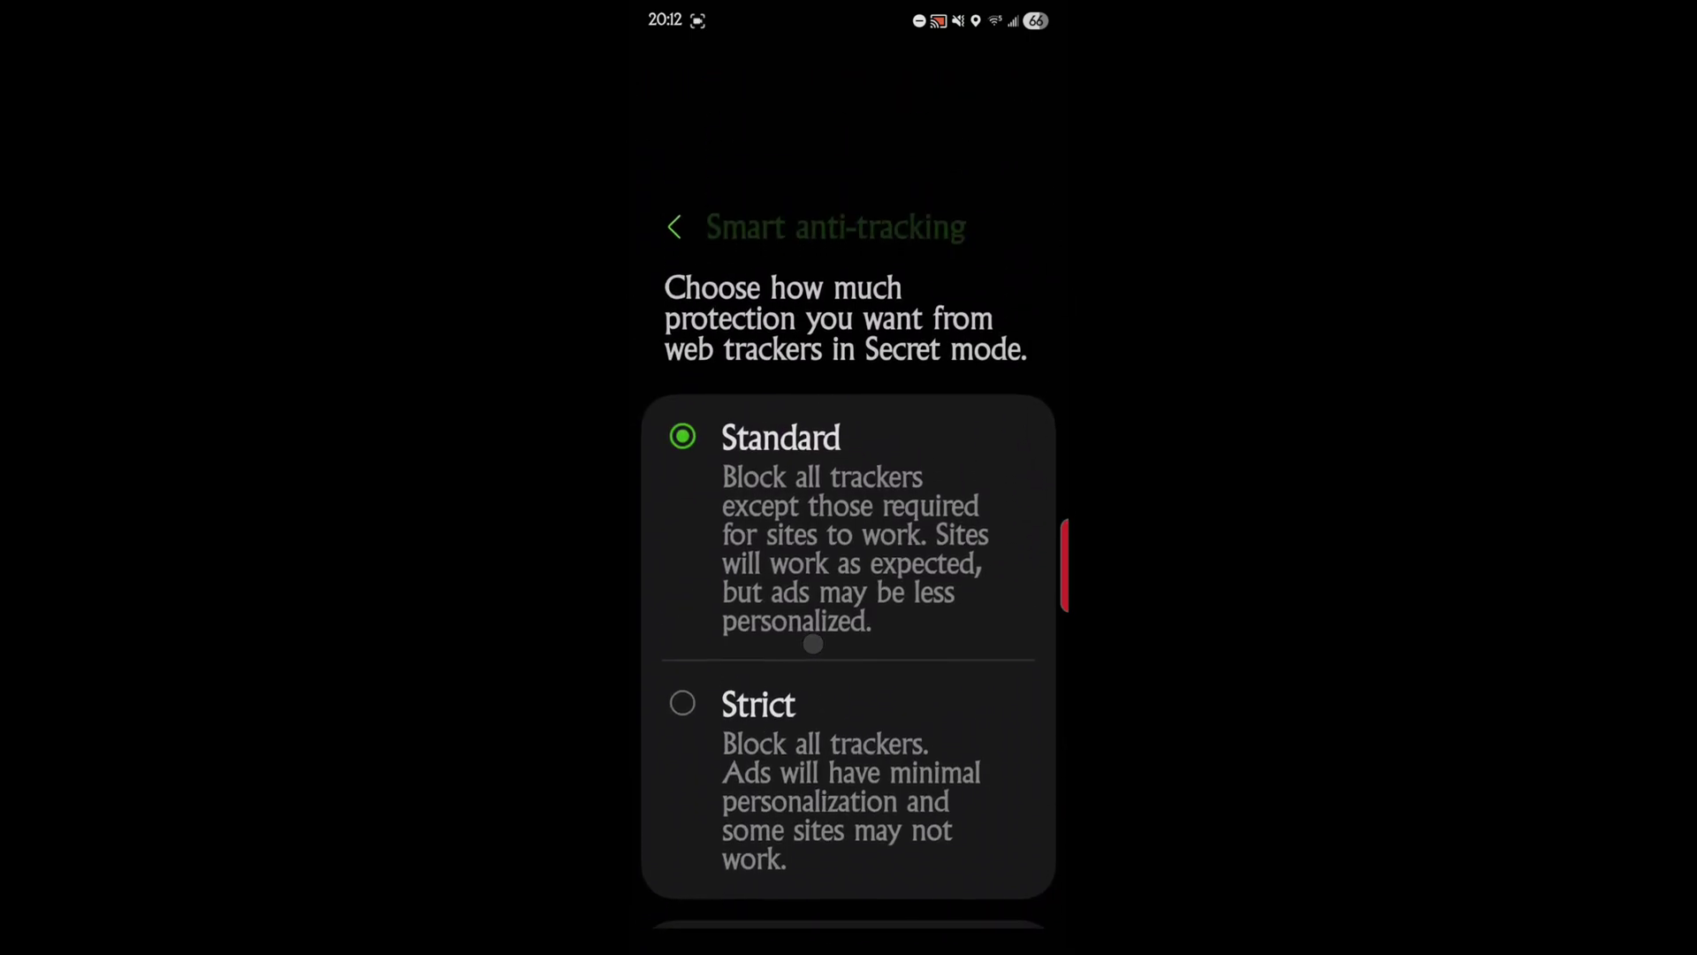
mouse_move(812, 643)
mouse_down()
mouse_move(811, 588)
mouse_move(769, 522)
mouse_move(645, 410)
mouse_up()
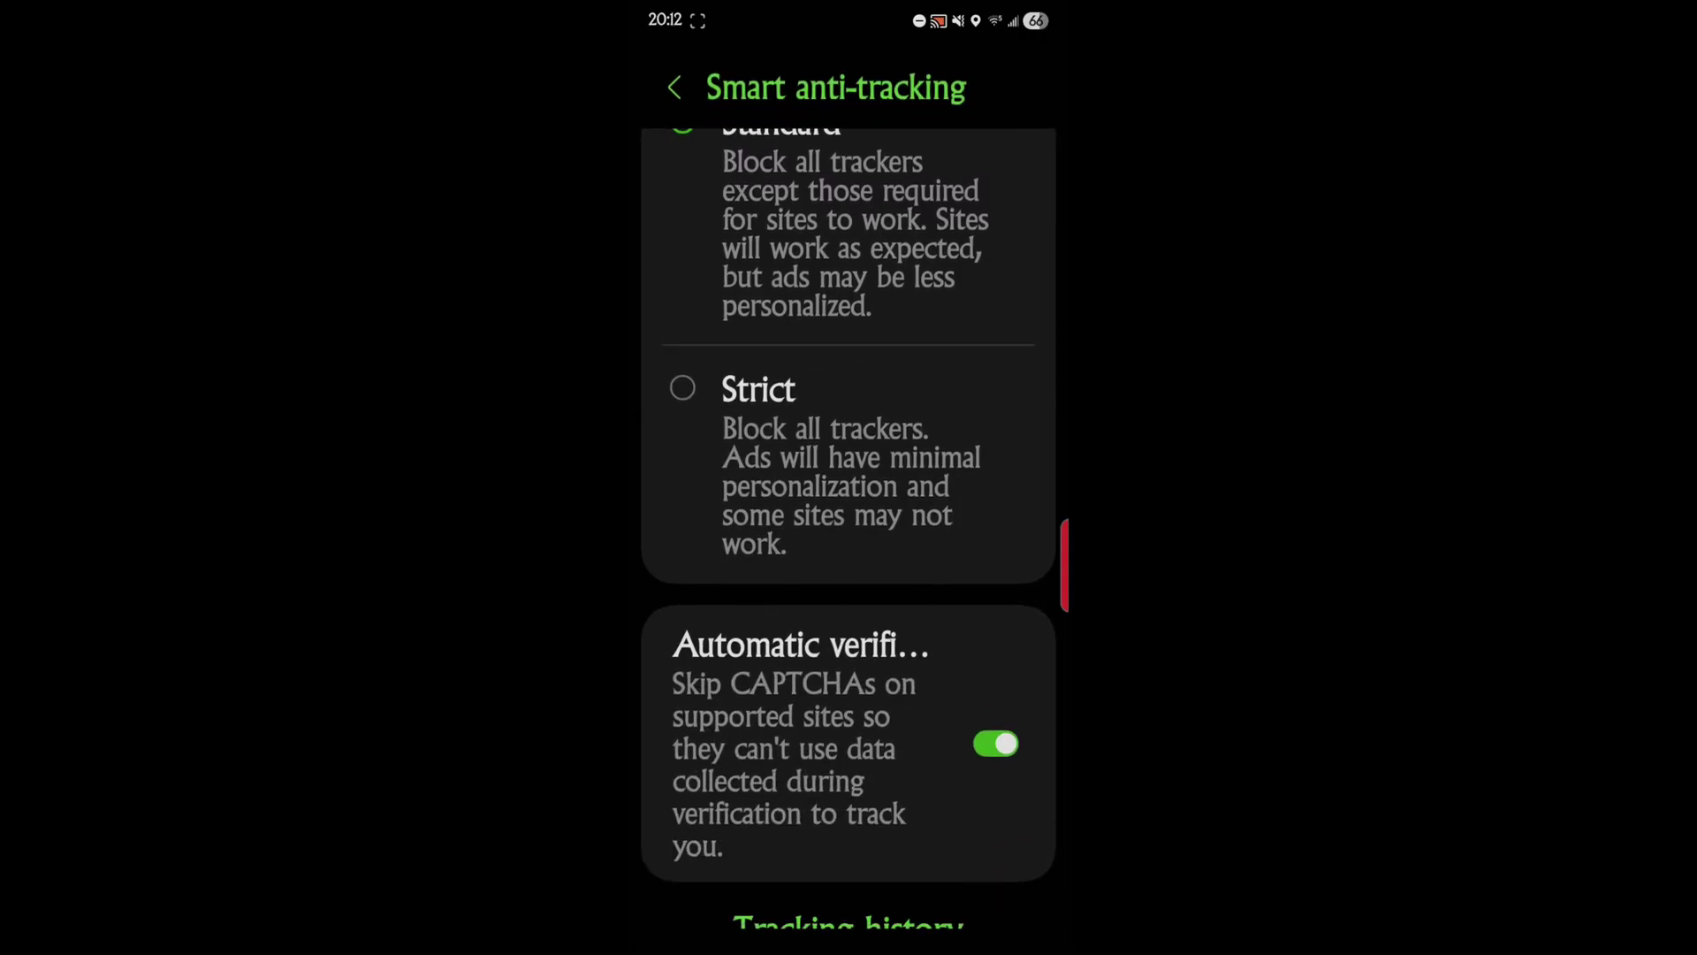
drag(759, 615, 677, 463)
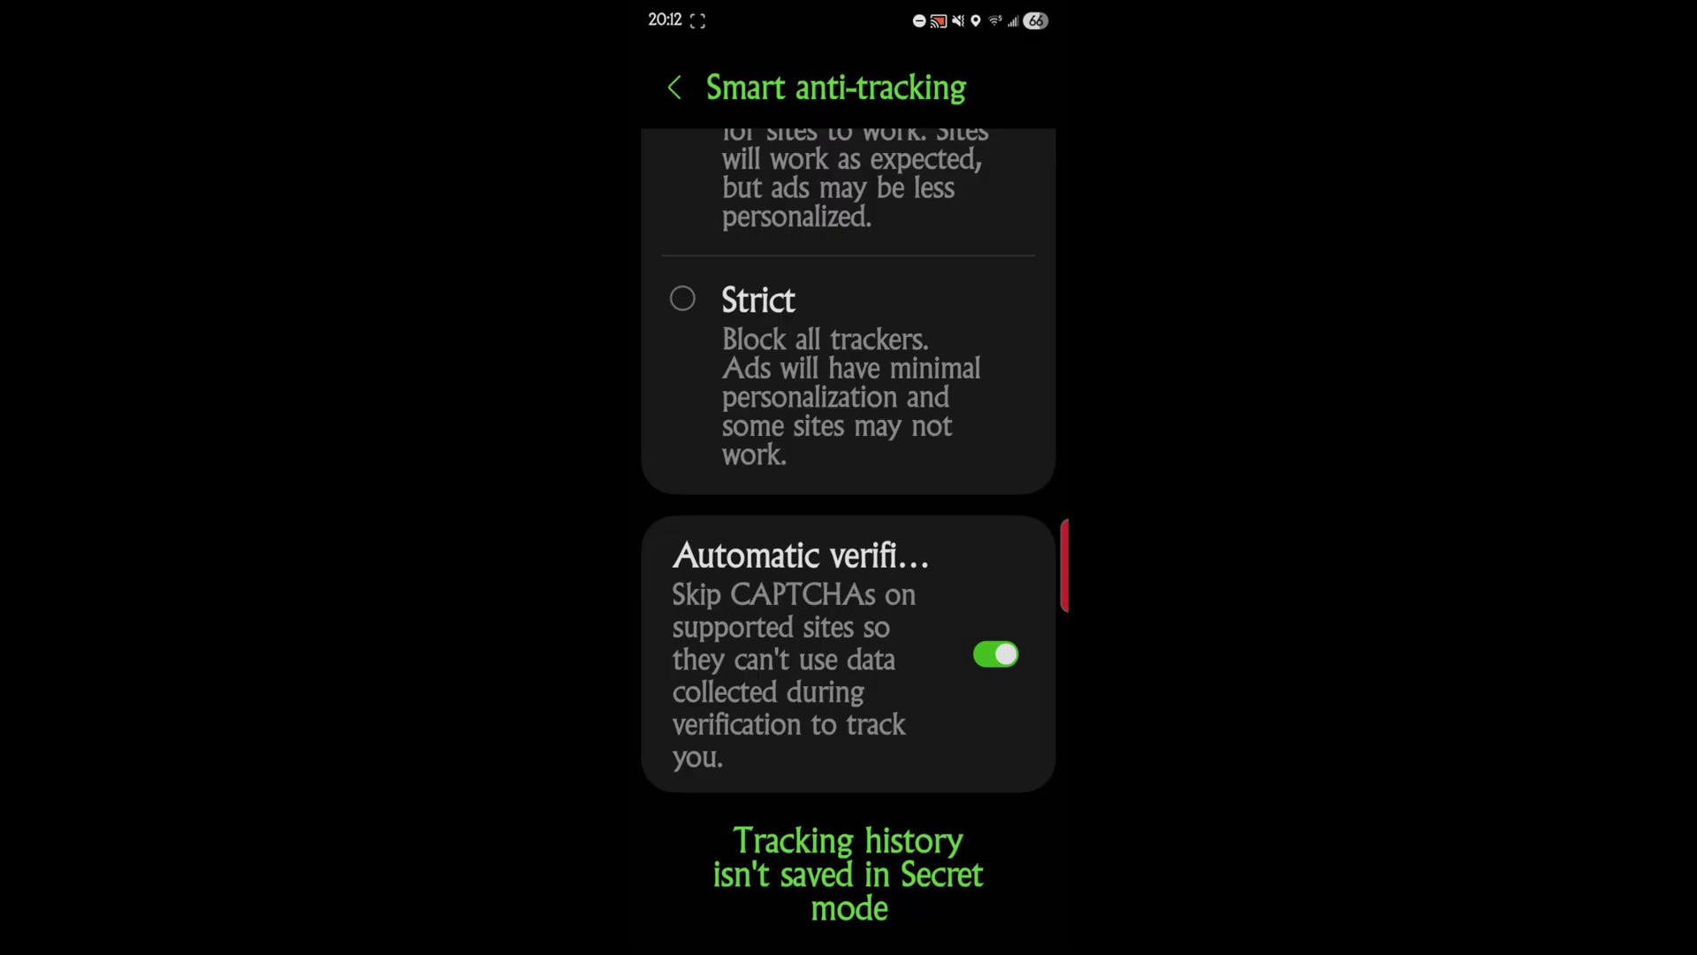
mouse_move(749, 581)
mouse_down()
mouse_move(787, 663)
mouse_move(787, 586)
mouse_up()
drag(764, 672, 769, 885)
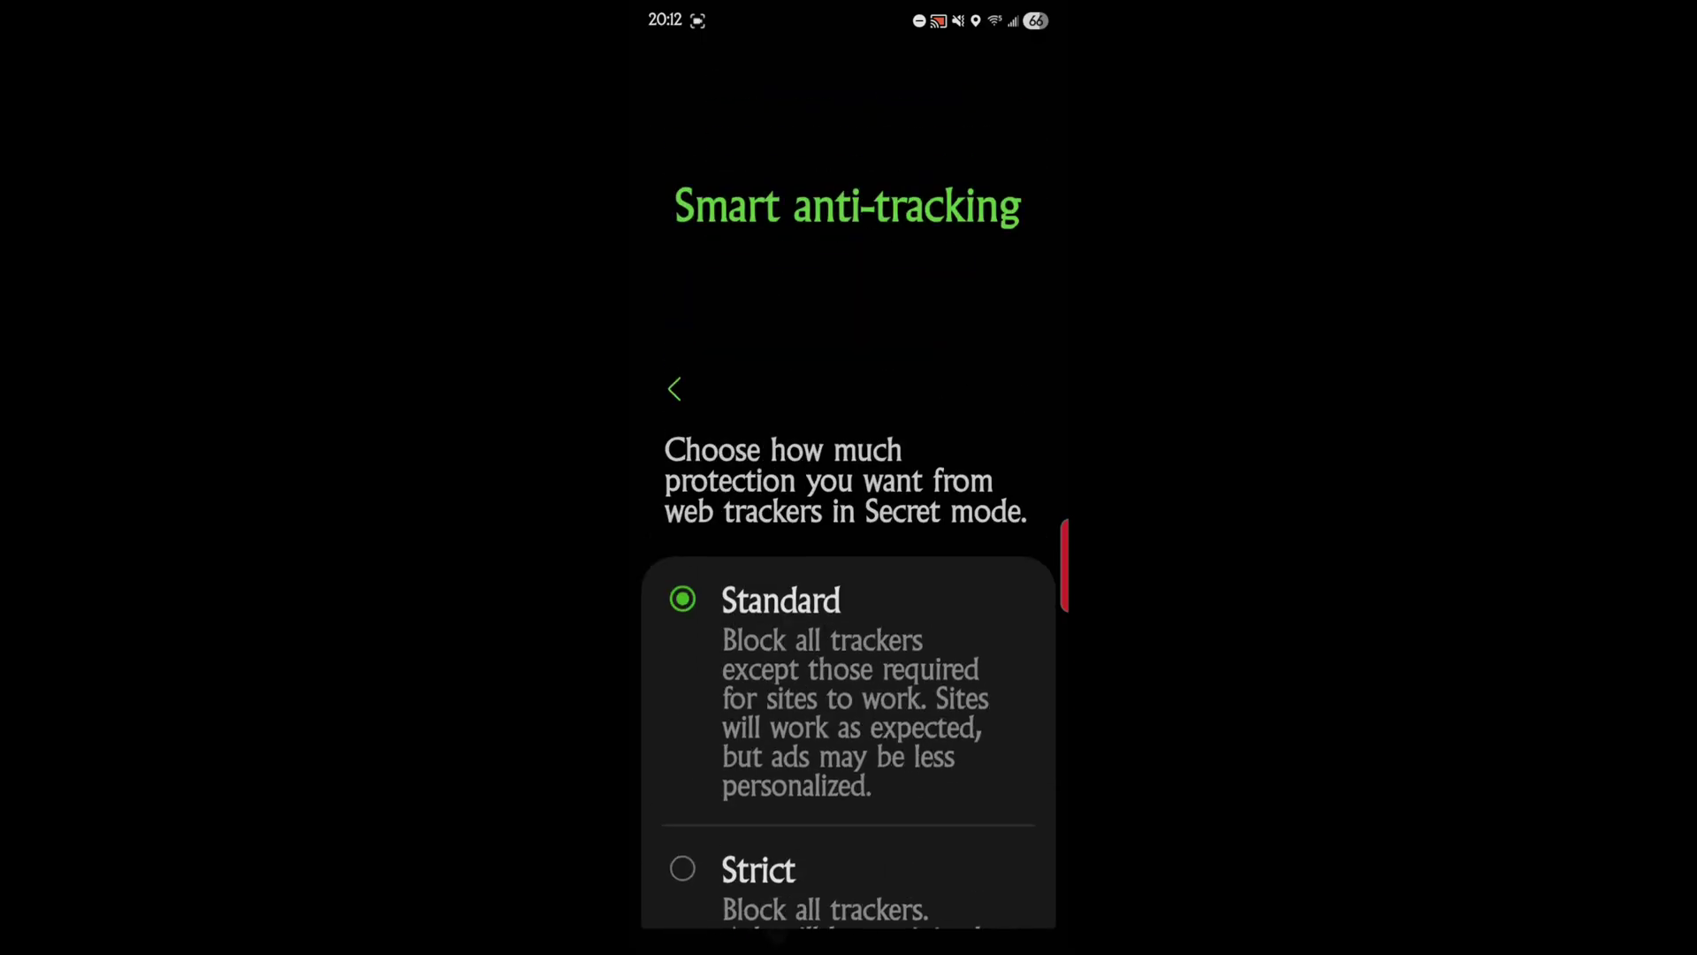
drag(769, 778, 795, 672)
drag(795, 786, 794, 884)
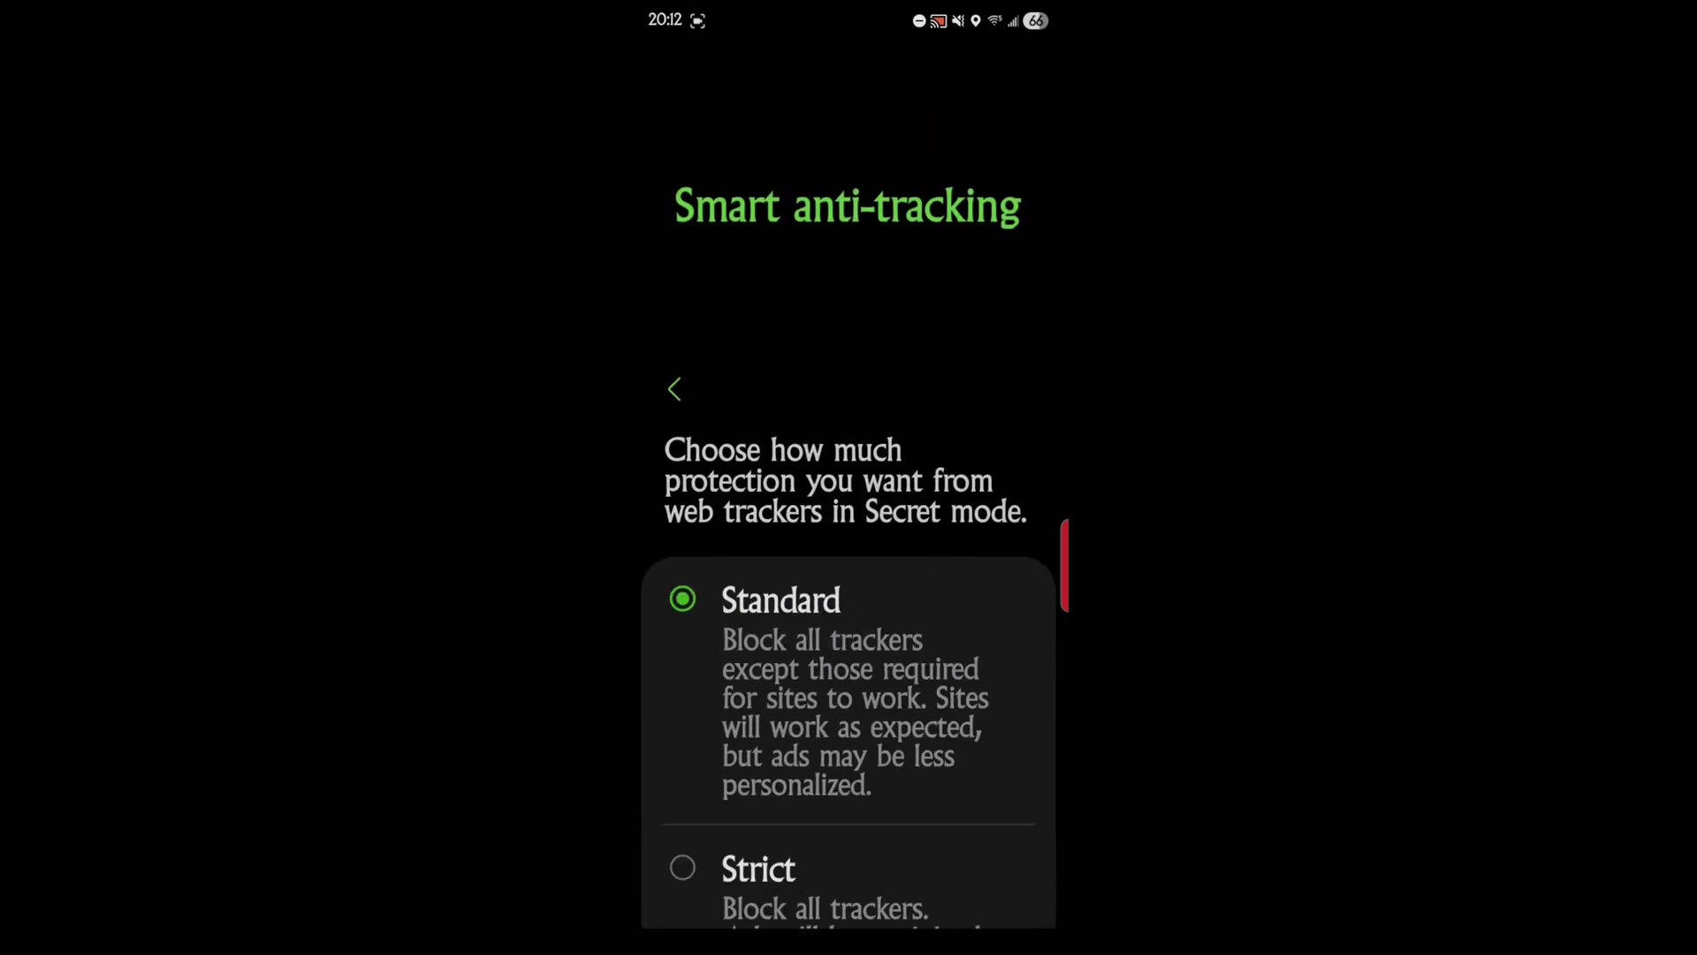
click(674, 387)
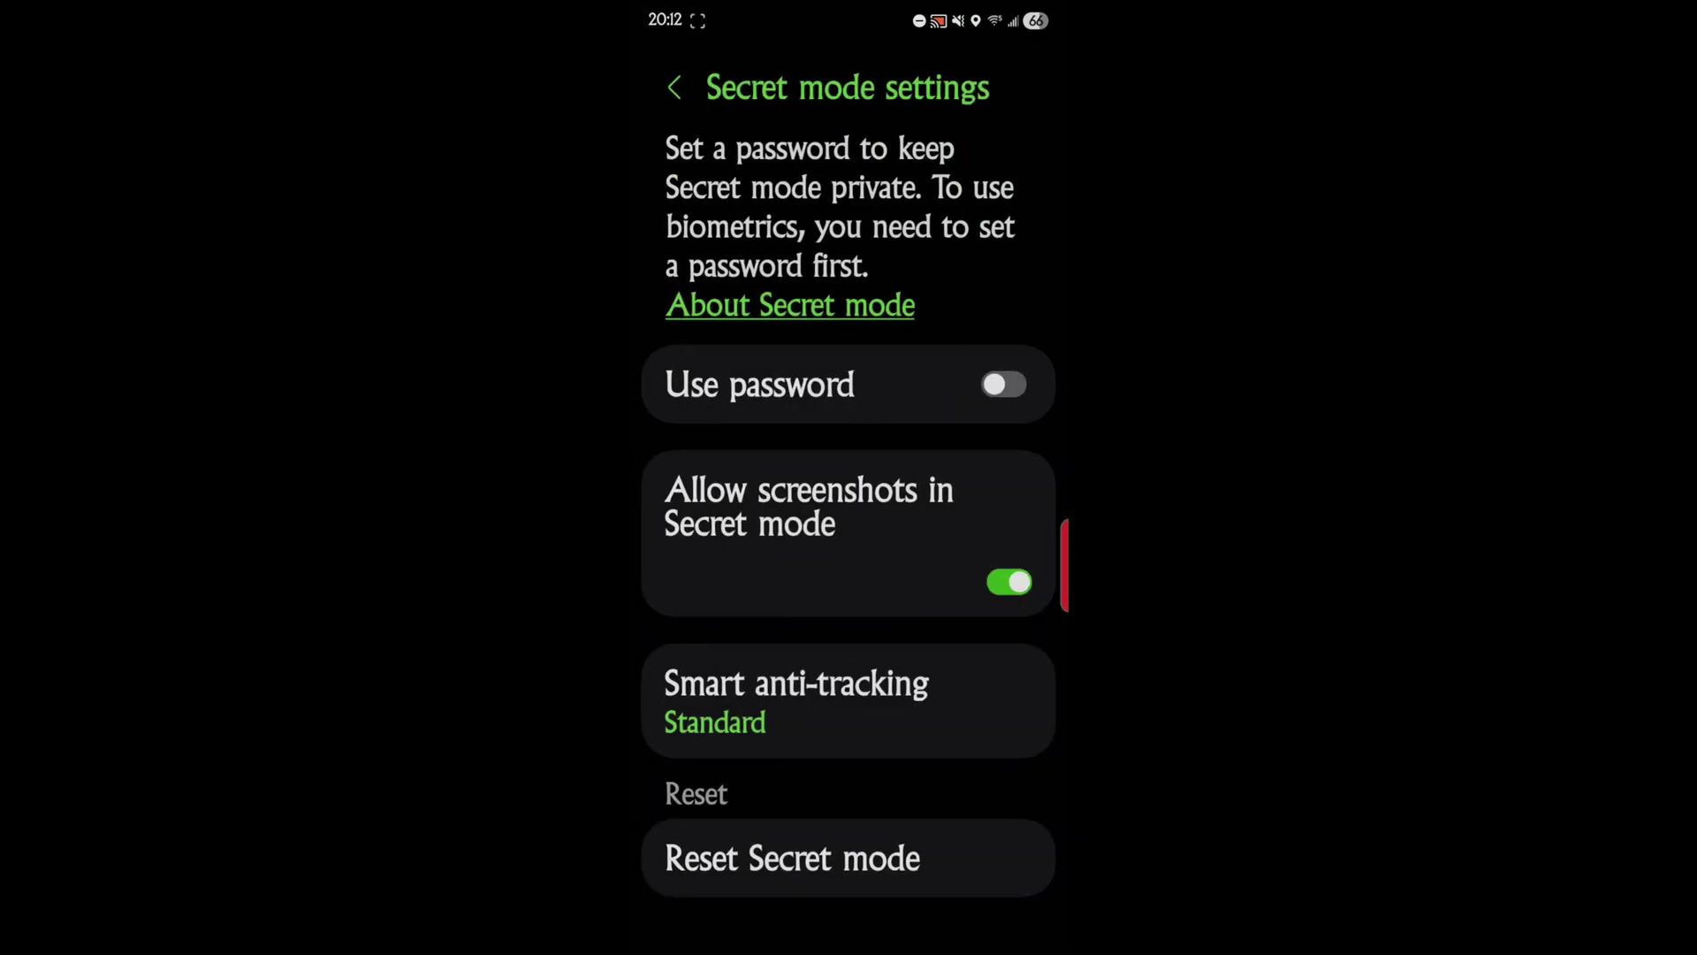
Leave Secret mode settings and go back to the three open tabs
mouse_move(814, 527)
mouse_down()
mouse_move(814, 667)
mouse_move(830, 527)
mouse_up()
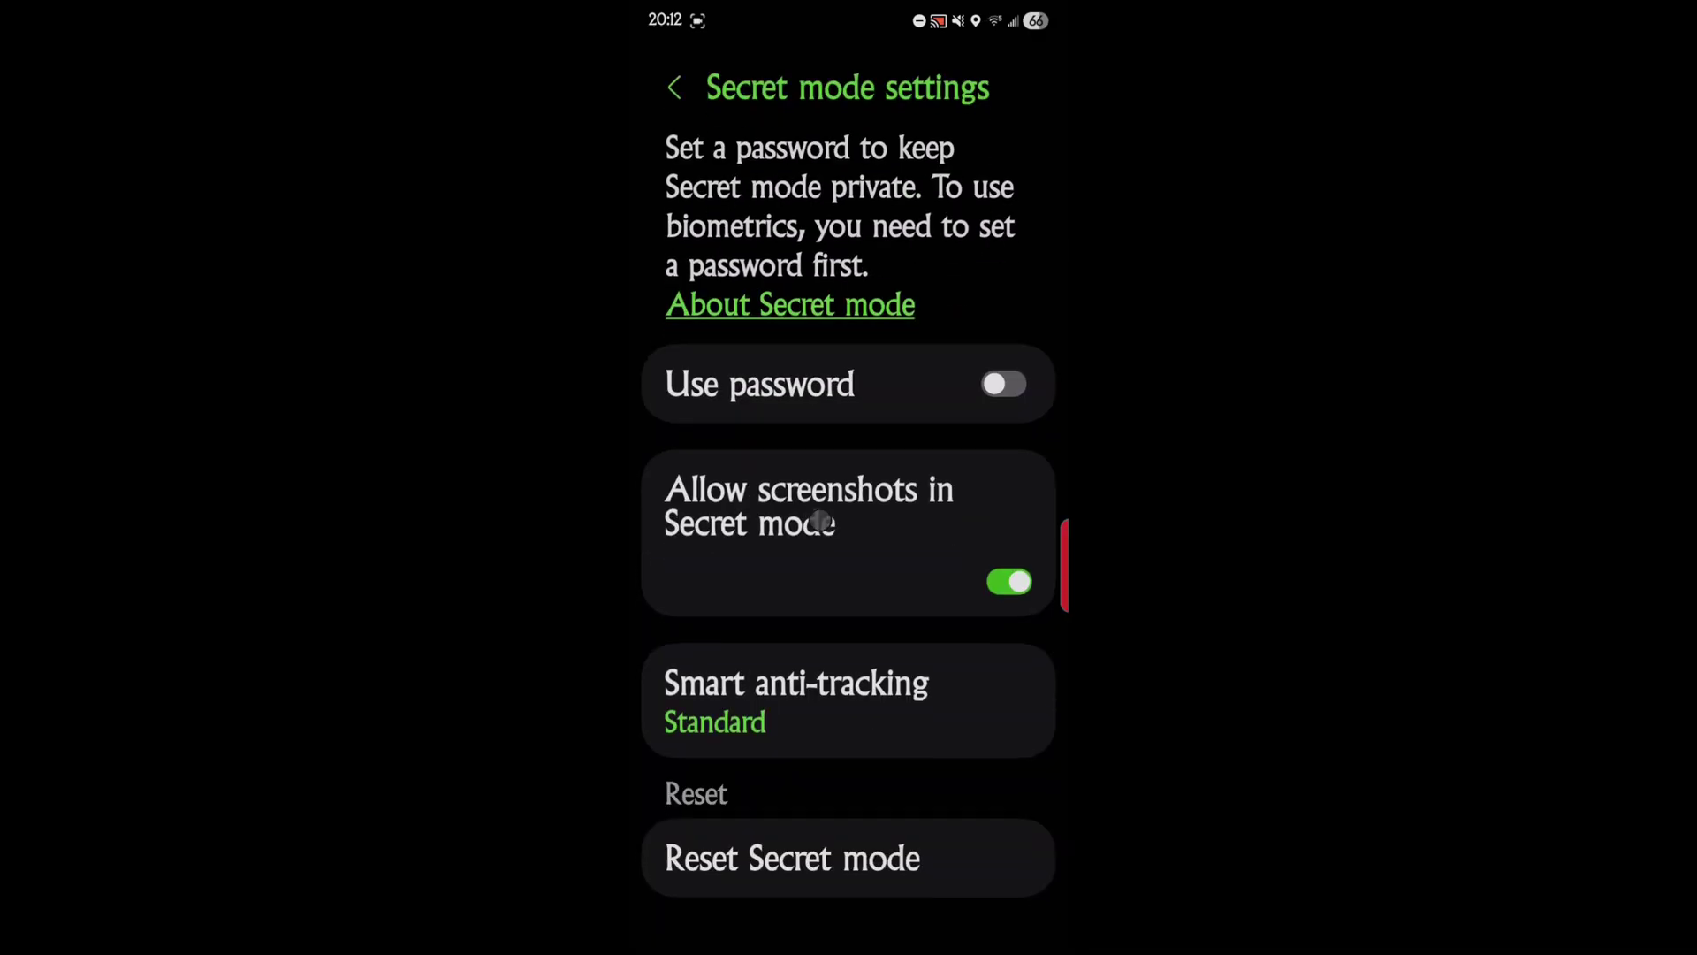
click(675, 88)
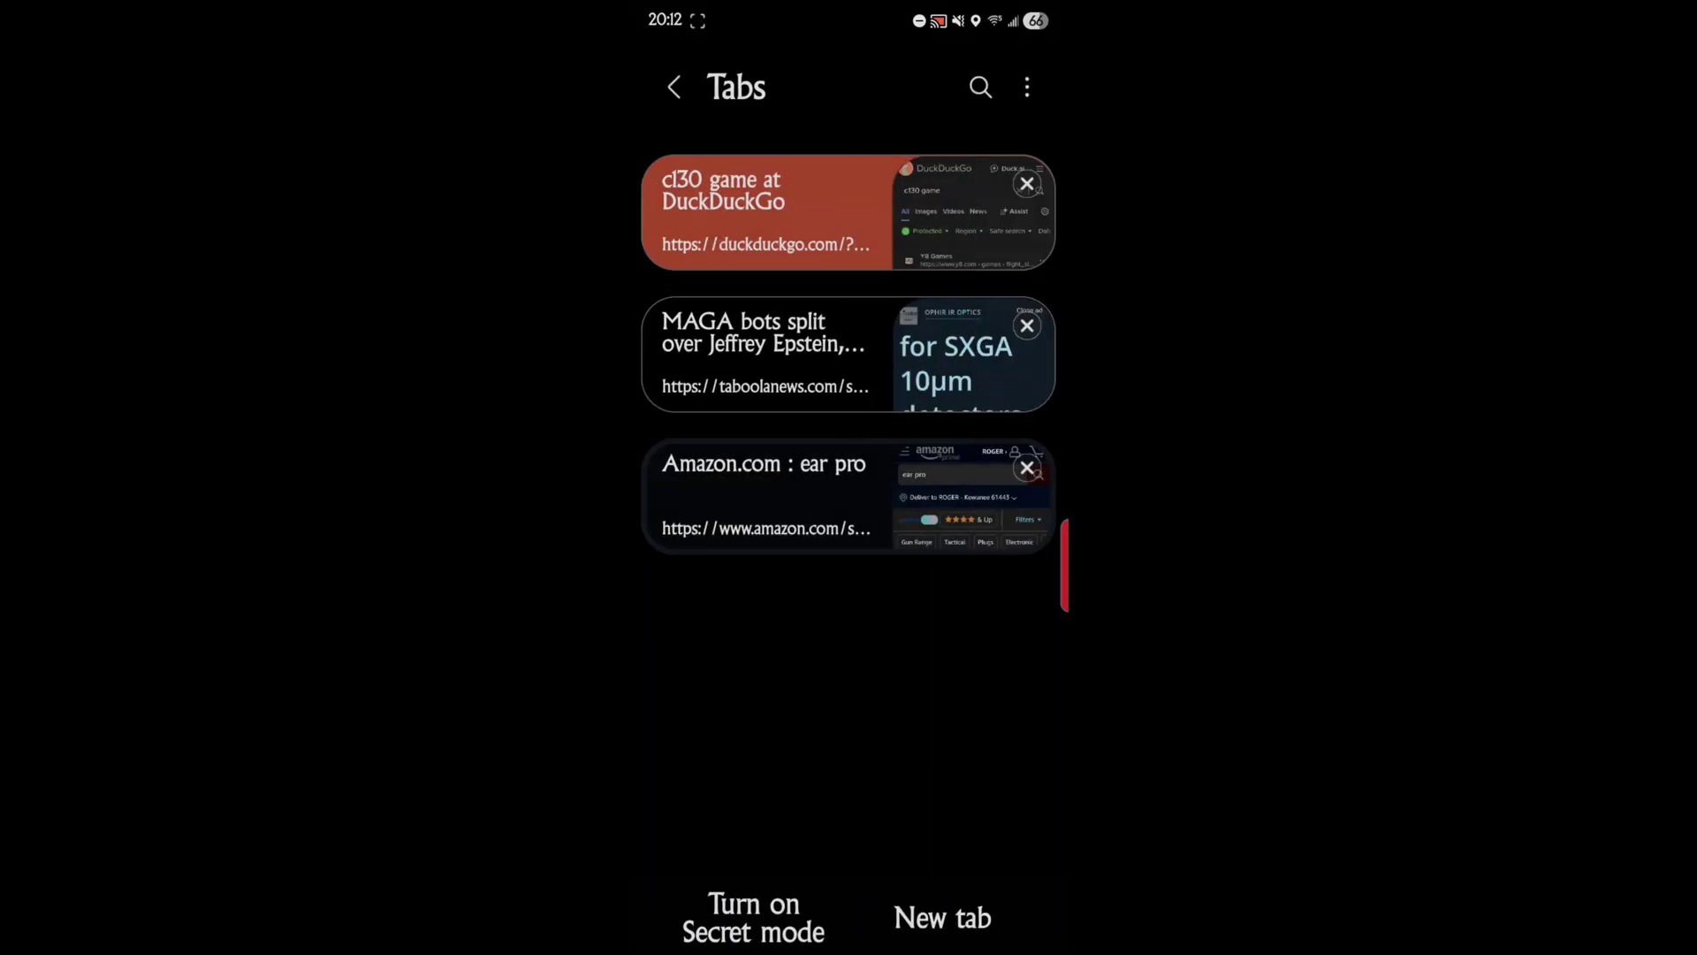